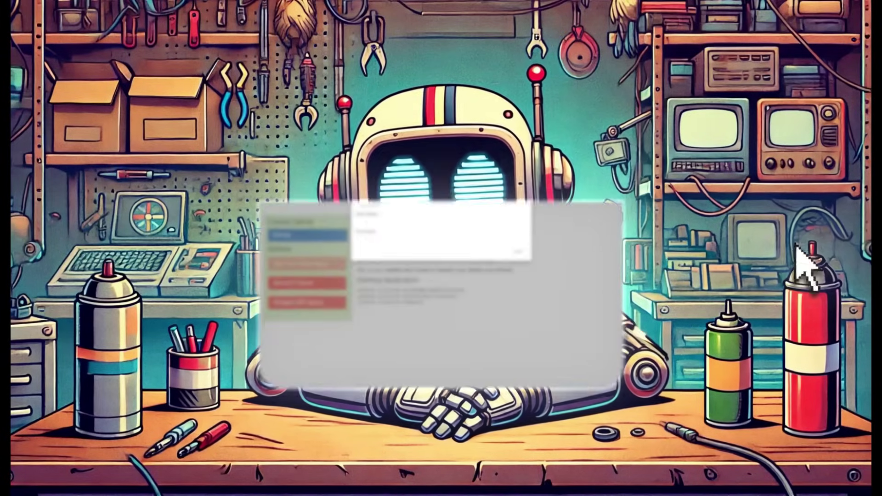
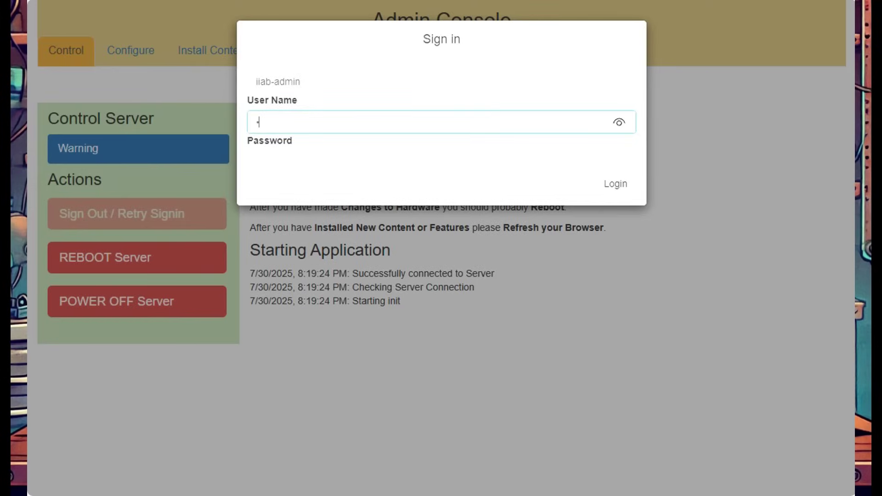
Sign in to the Admin Console with the admin account's password.
key(Tab)
key(Return)
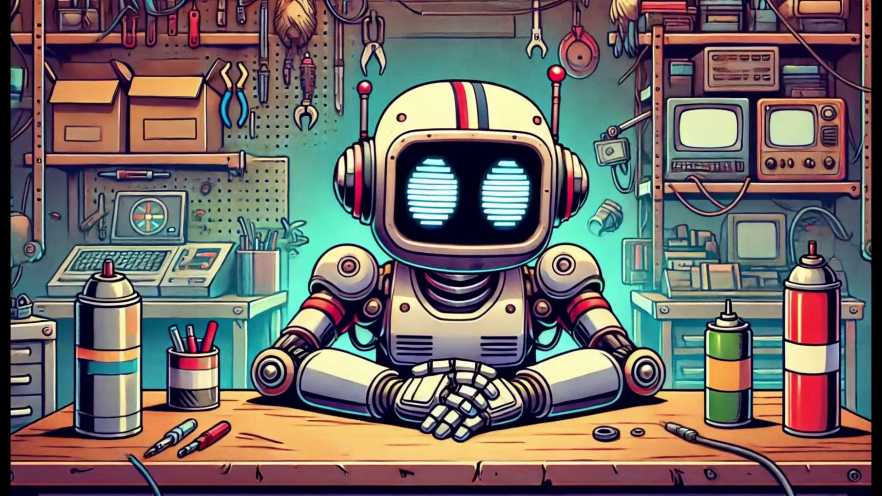
Run sudo apt-get update in PuTTY and supply the sudo password.
text(sudo apt-f)
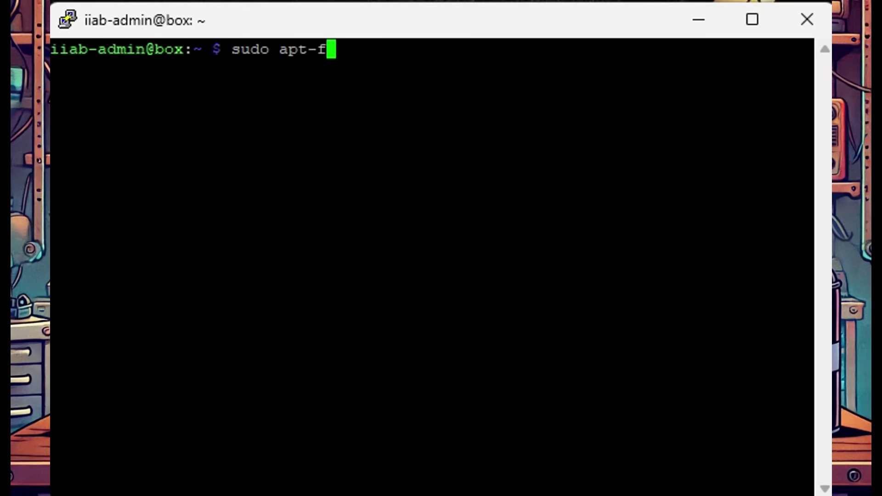
key(BackSpace)
text(get update)
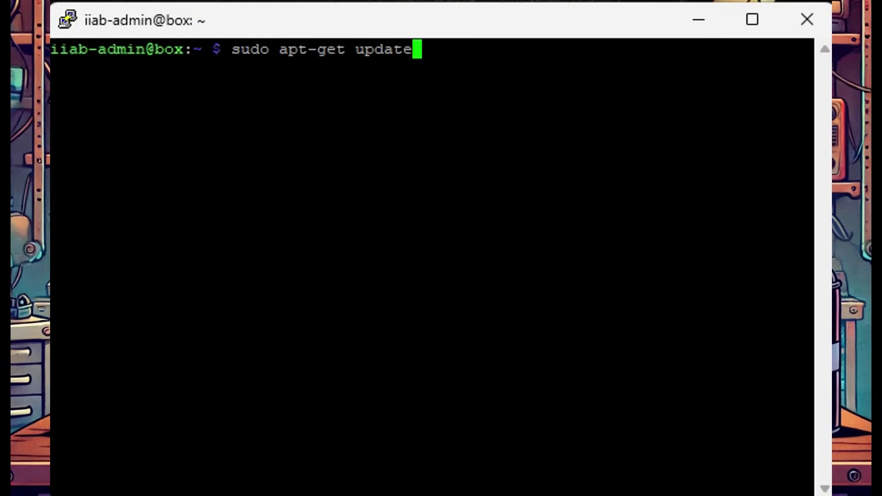
key(Return)
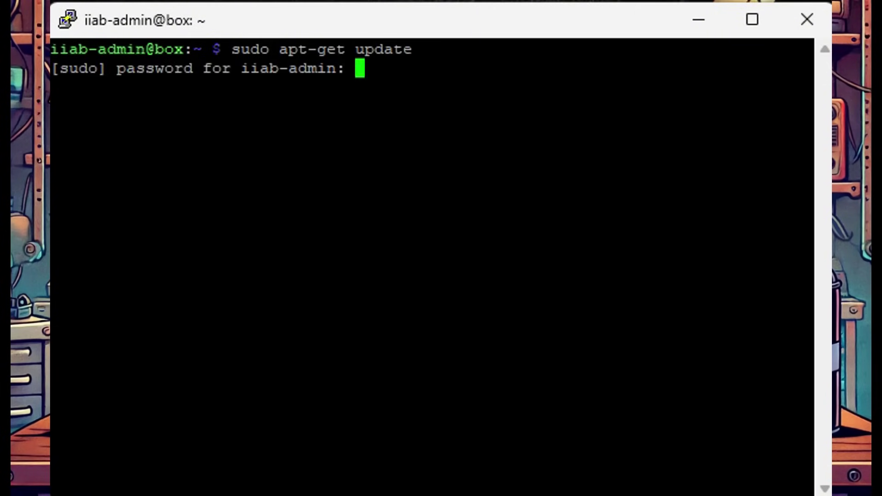
key(Return)
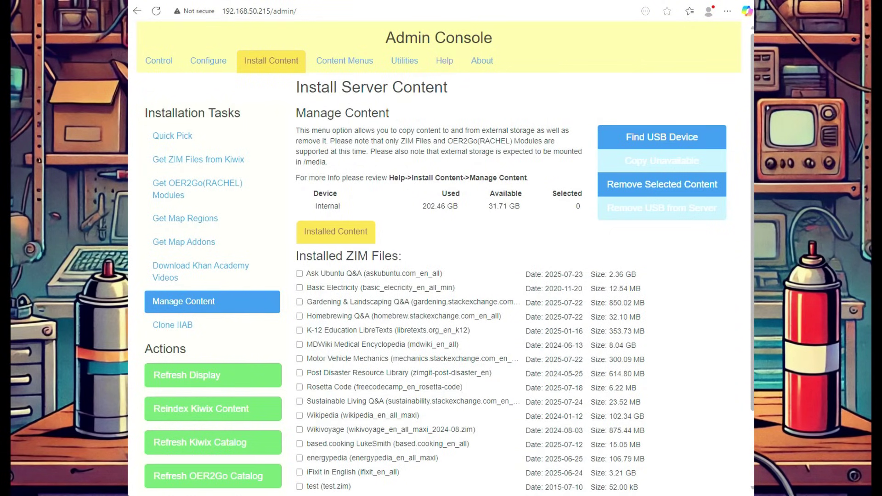
Remove the Rosetta Code ZIM (6.22 MB) from Manage Content and confirm the deletion.
click(299, 387)
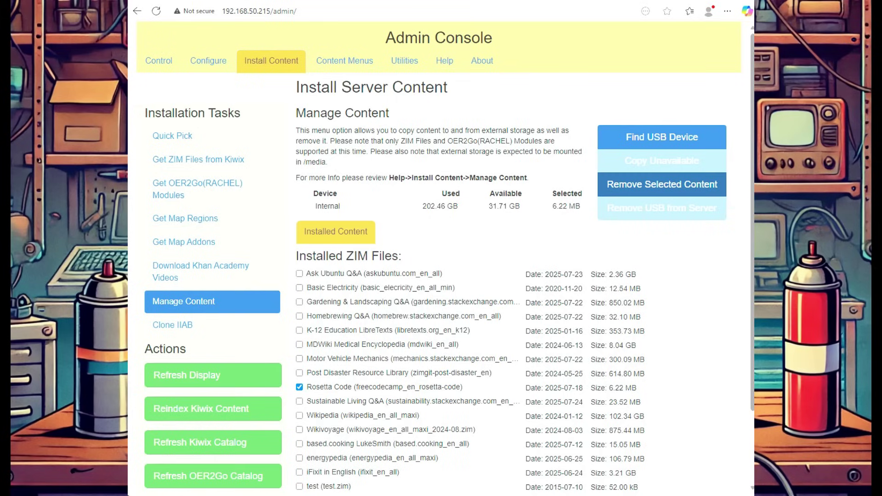
click(662, 185)
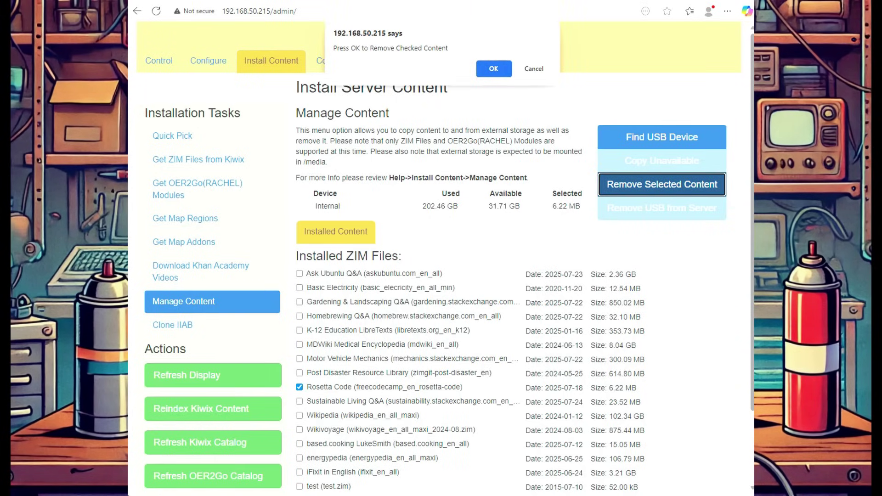
click(500, 68)
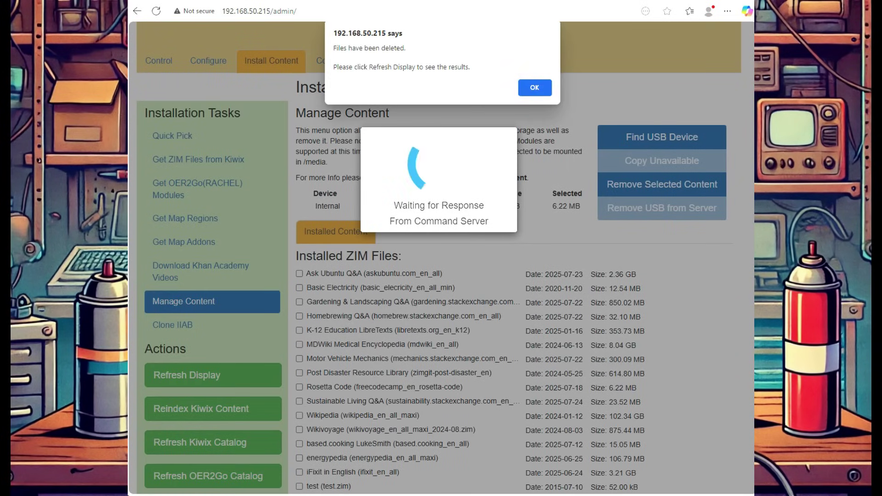
key(Return)
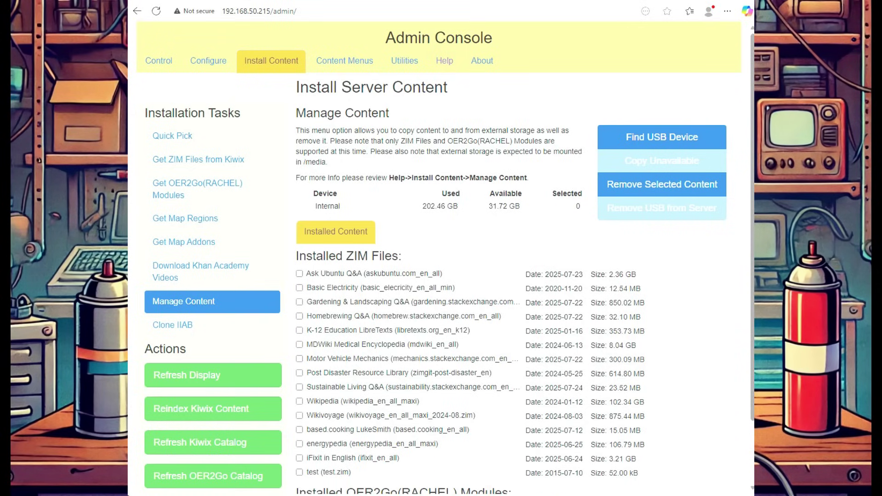
Refresh the Kiwix catalog on the Get ZIM Files from Kiwix page, past the catalog-age warning.
click(198, 160)
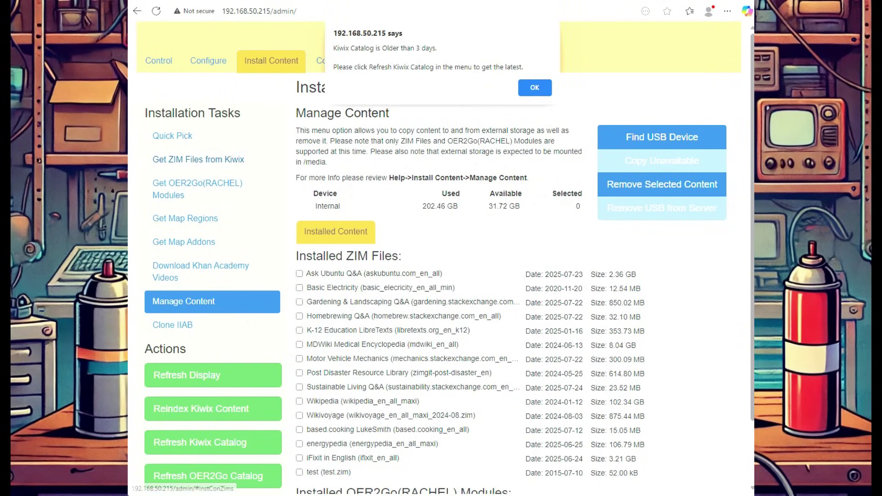
click(535, 87)
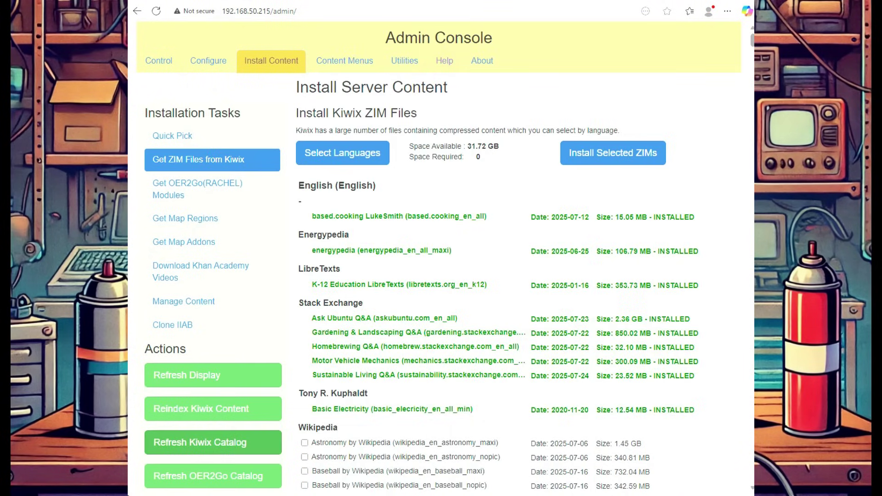
click(213, 442)
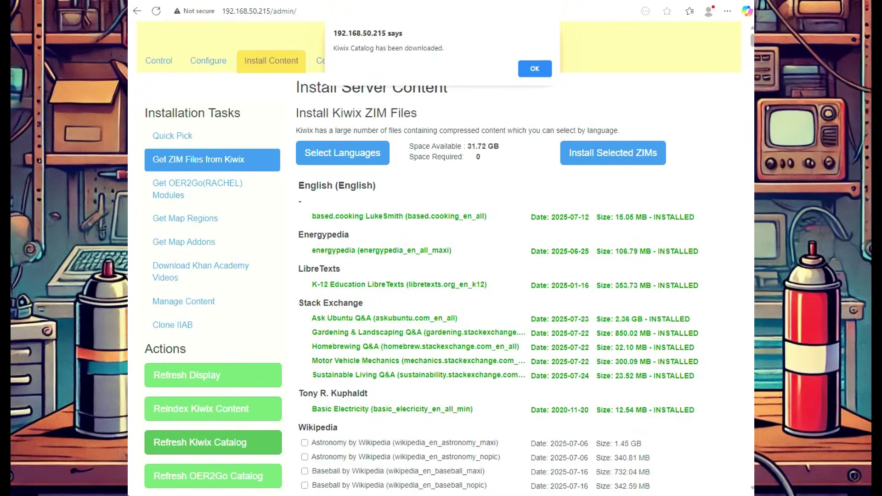
Schedule Knots by Wikipedia (wikipedia_en_knots_maxi, 16.32 MB) with Install Selected ZIMs.
key(Return)
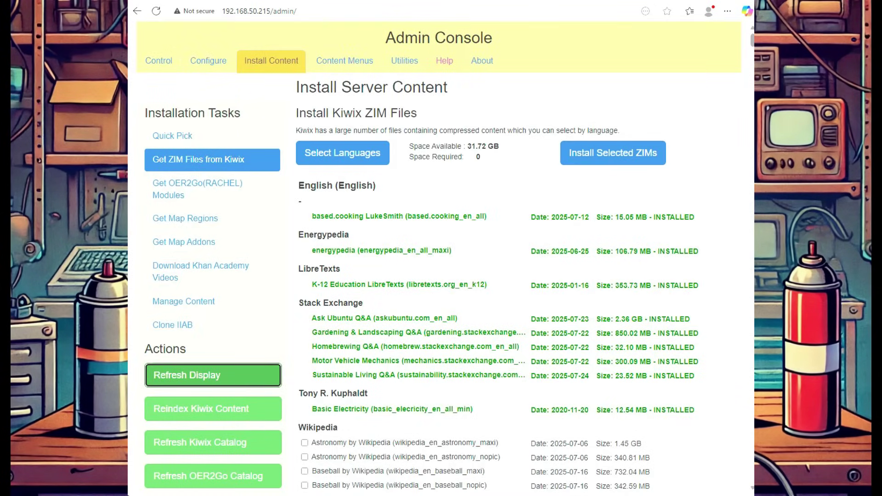
scroll(441, 257, down, 8)
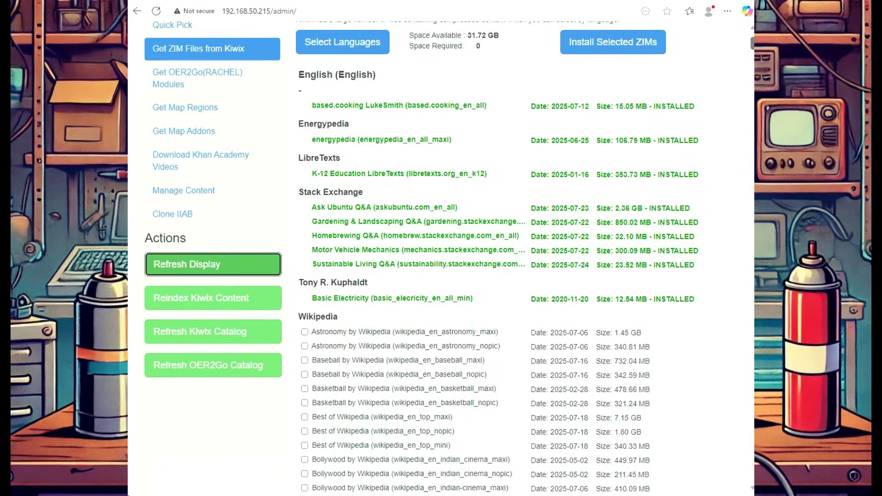
scroll(442, 257, down, 7)
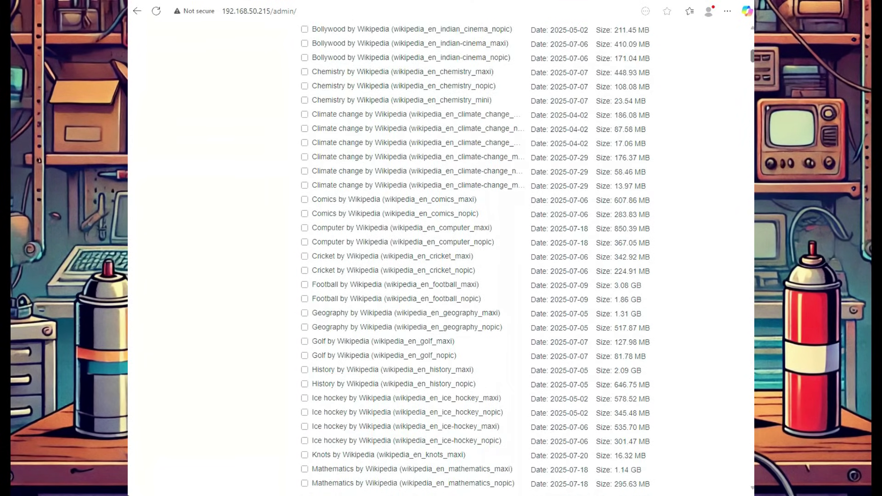
scroll(441, 257, down, 3)
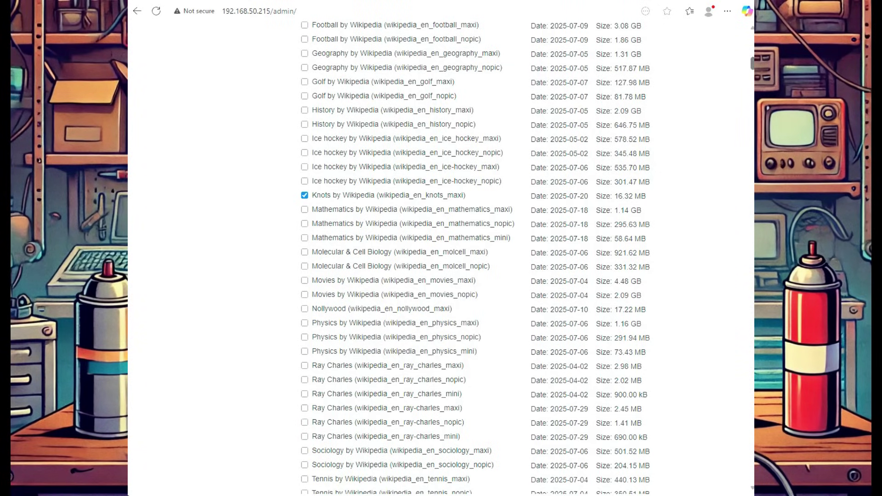
key(Home)
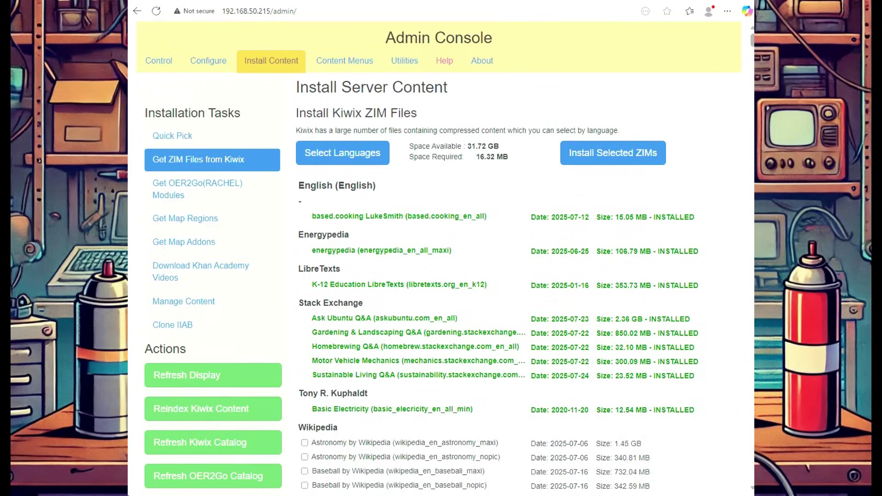
click(613, 153)
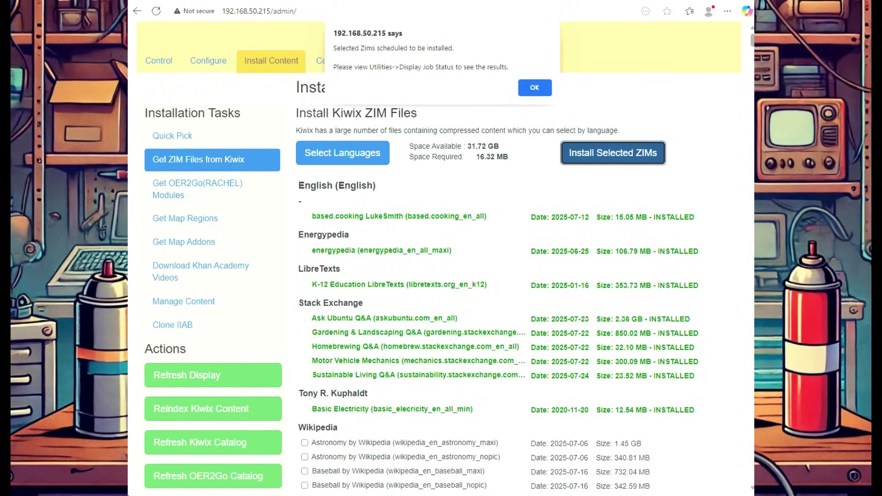
key(Return)
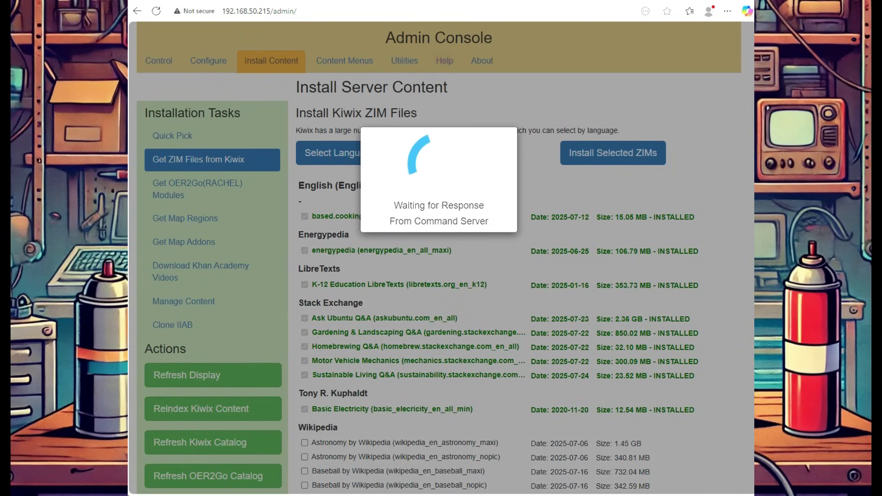
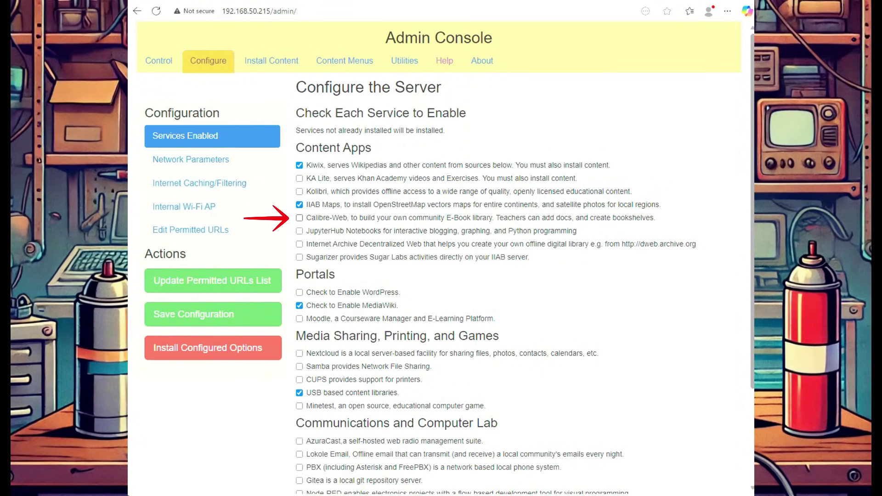
Enable the Calibre-Web e-book library and Gitea git repository services.
click(300, 217)
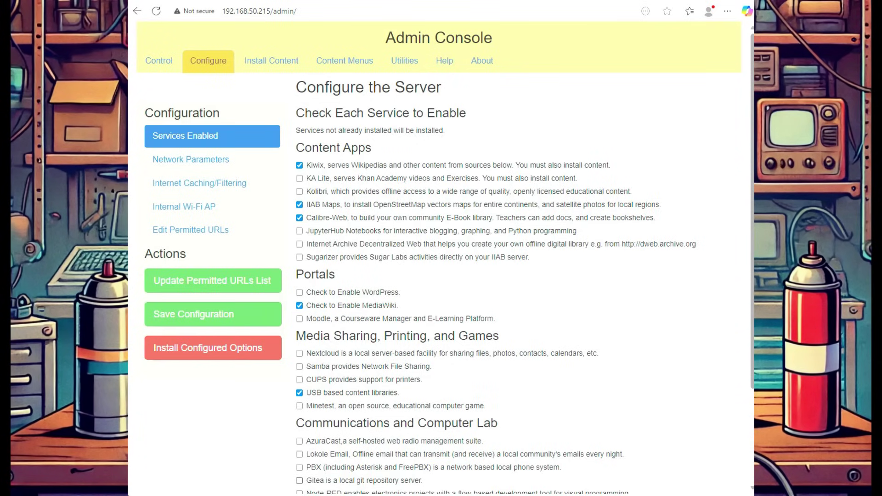
click(299, 481)
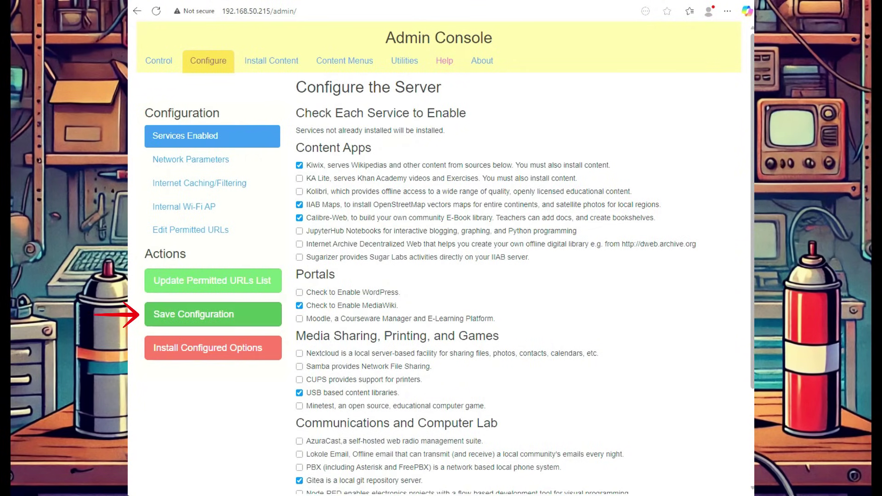
Save the service configuration, schedule installation of the newly enabled services, and check the job status.
click(213, 314)
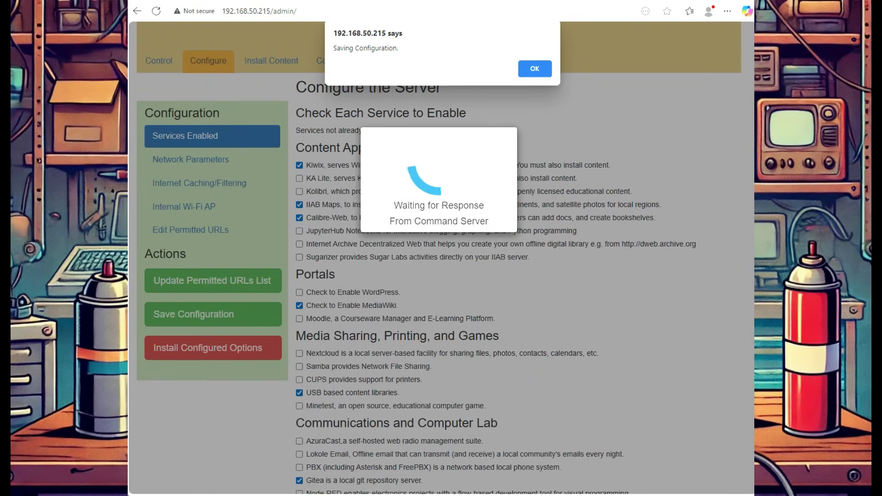
key(Return)
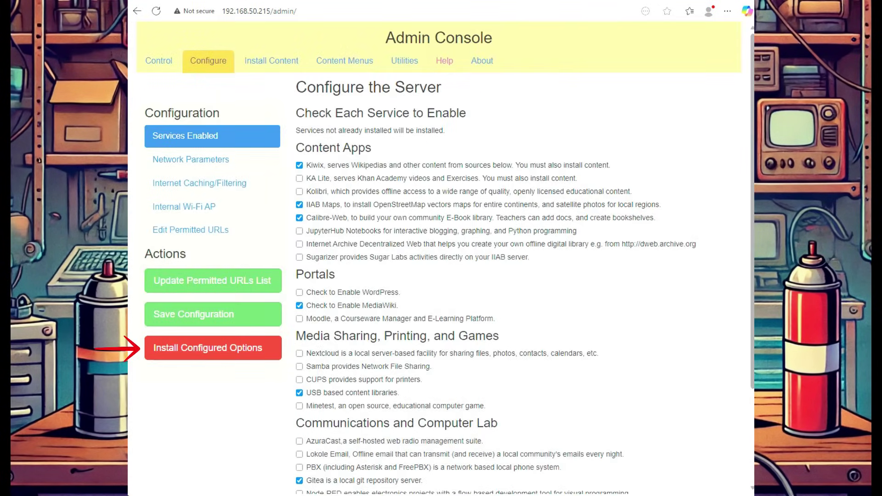
click(213, 348)
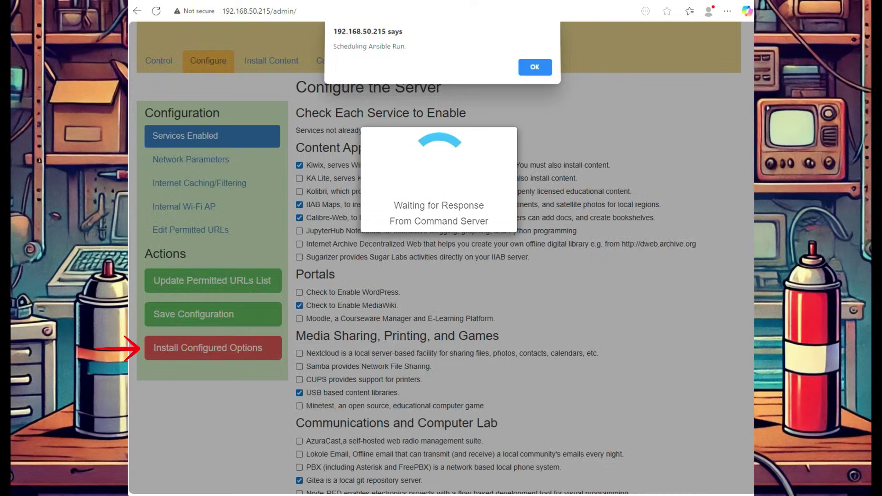
click(535, 69)
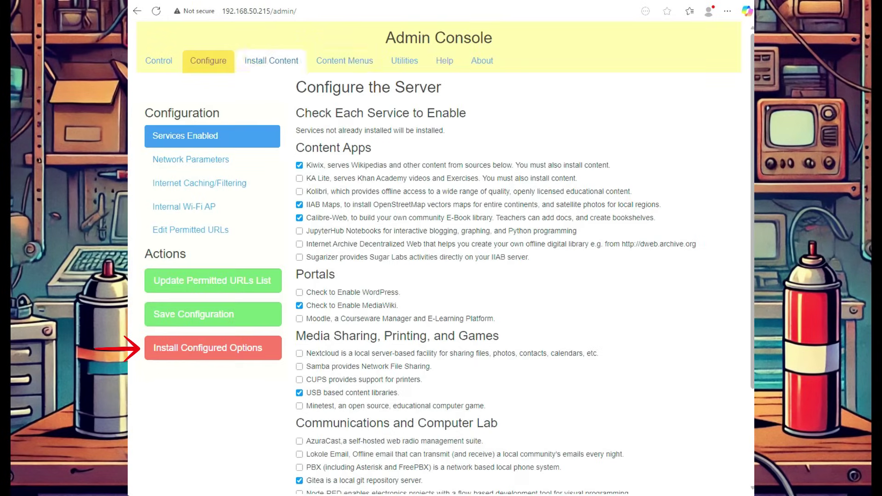
click(404, 61)
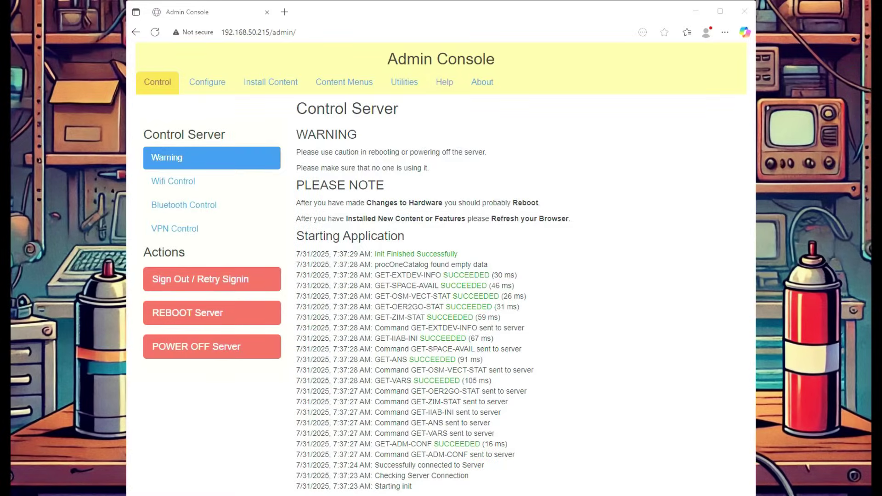
In the home content menu, move Knots by Wikipedia below Post Disaster Resource Library.
click(344, 81)
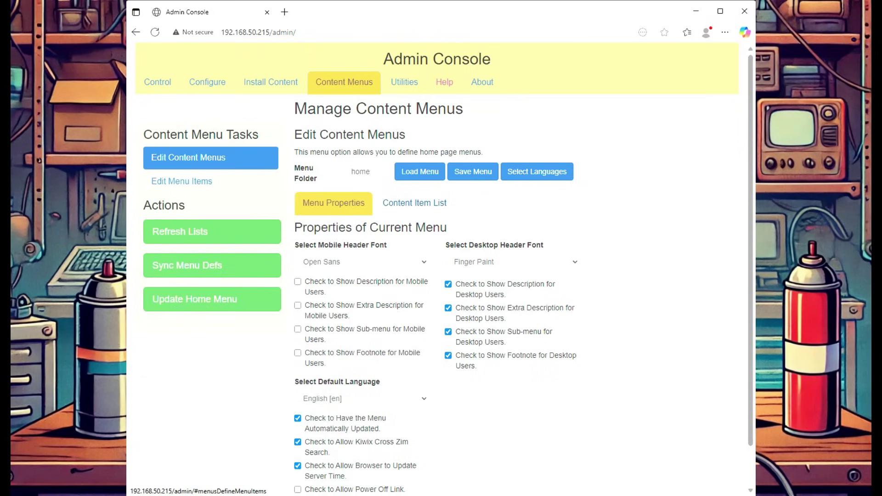
click(414, 203)
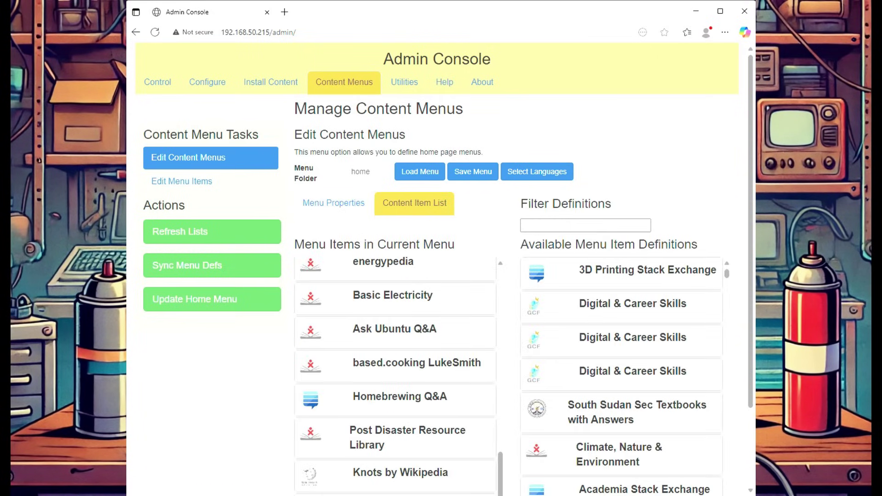
scroll(395, 376, up, 10)
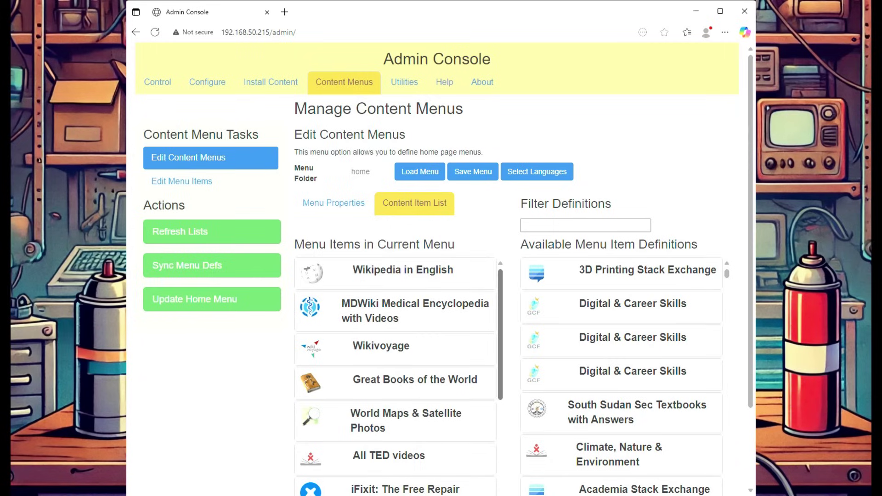
scroll(396, 377, down, 3)
scroll(396, 377, down, 6)
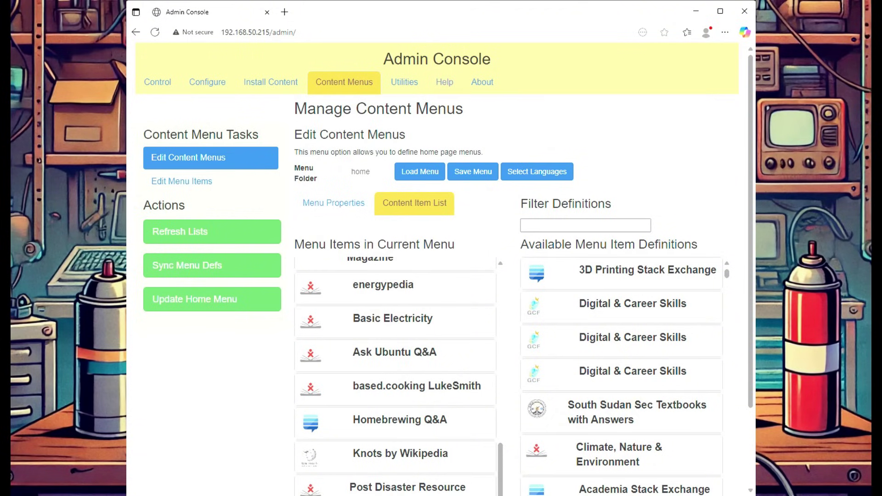
scroll(441, 269, down, 2)
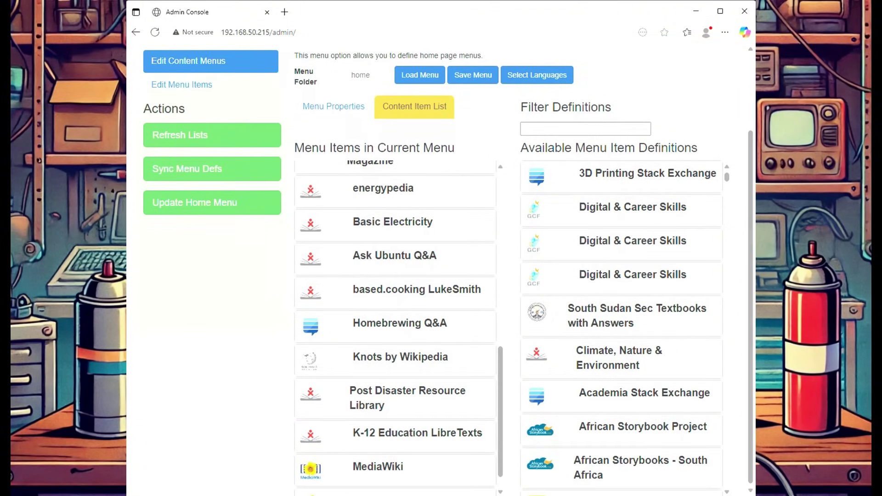
drag(400, 357, 404, 423)
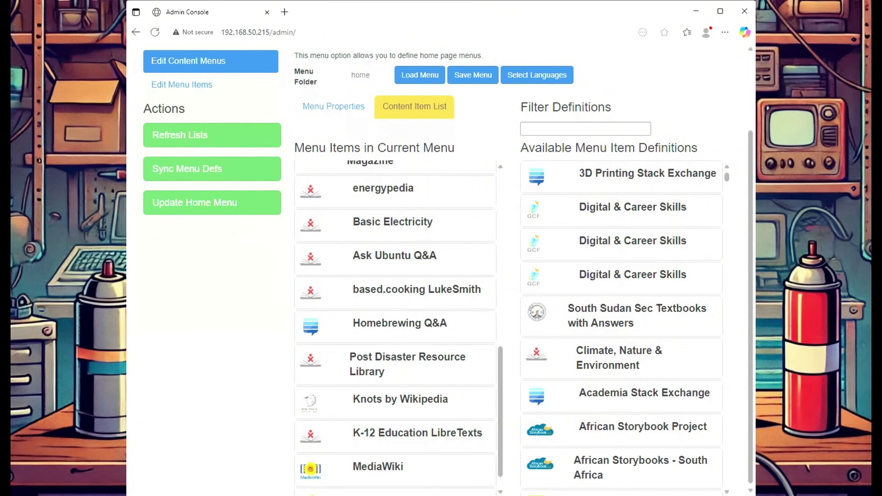
Filter definitions for 'cali', drop Calibre-Web below Great Books of the World, and save the menu.
click(524, 128)
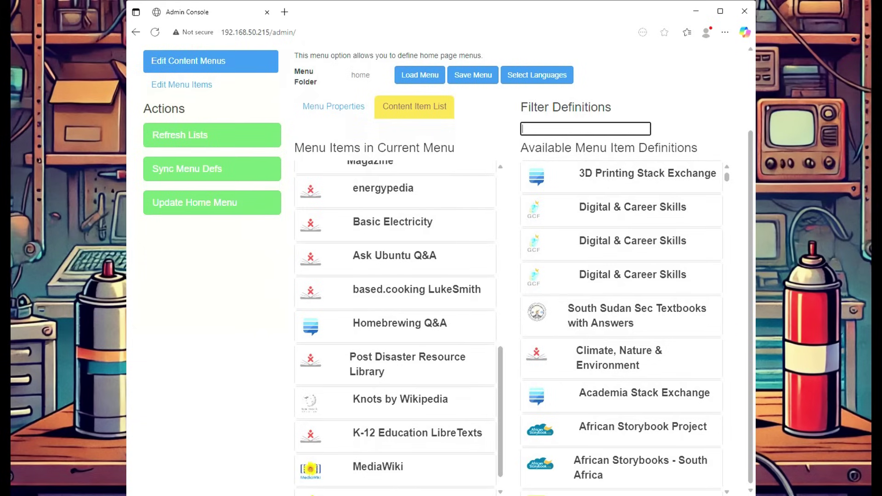
text(cali)
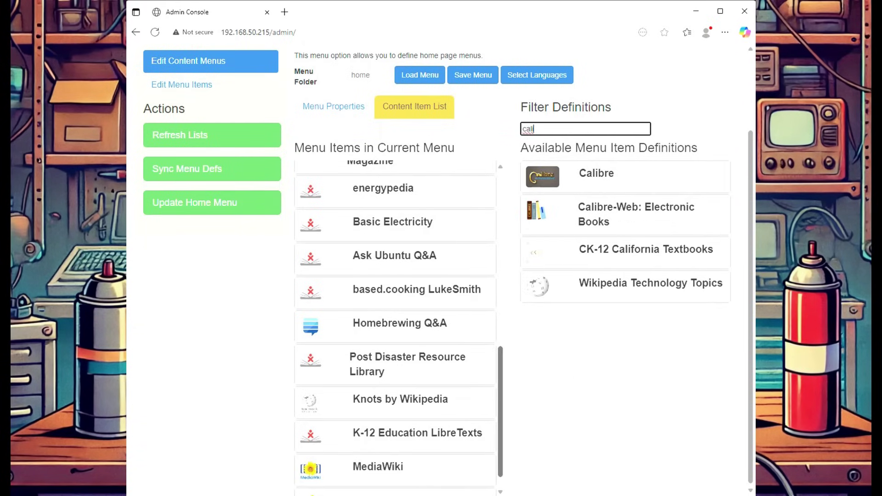
scroll(395, 322, up, 4)
scroll(395, 322, up, 5)
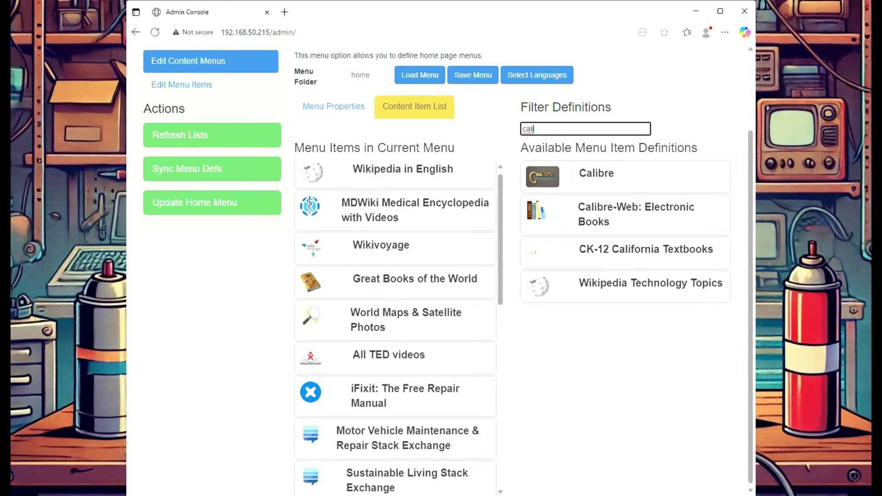
text(i)
drag(636, 214, 395, 317)
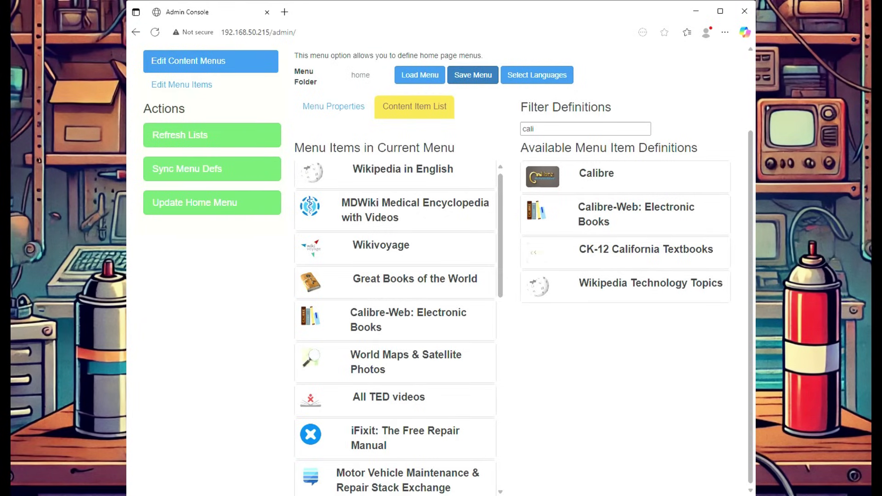
click(473, 75)
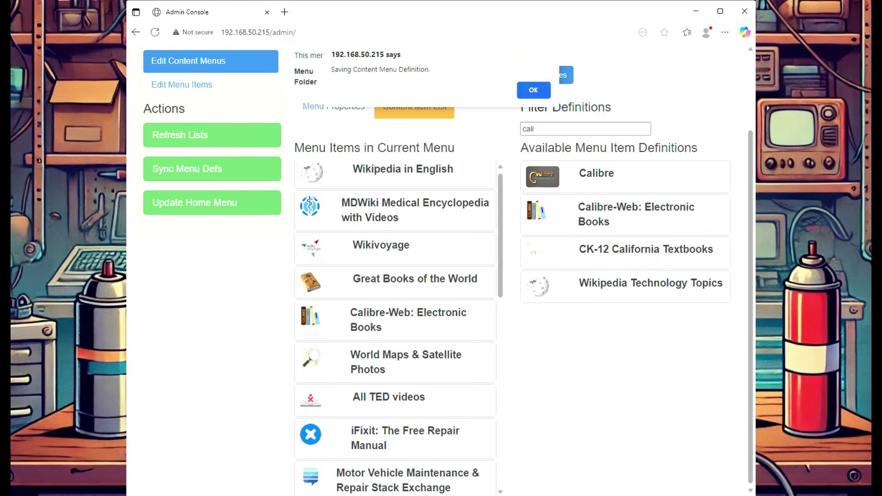
click(530, 89)
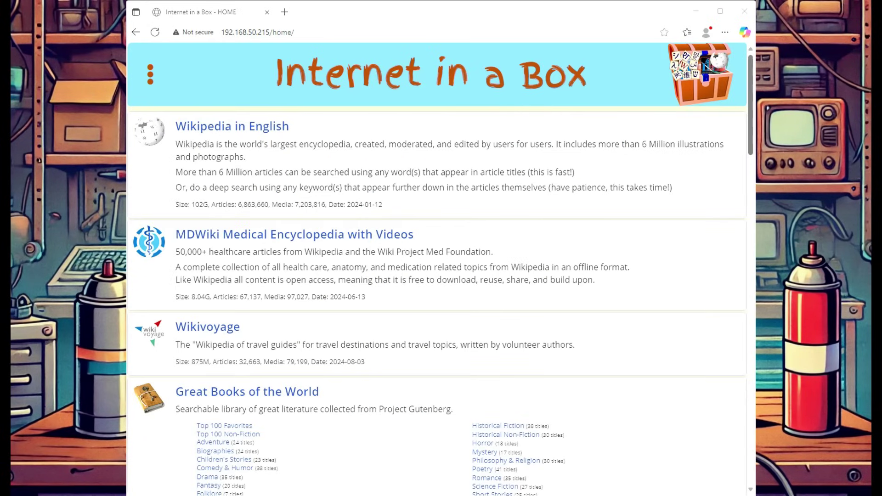
Follow the Calibre-Web: Electronic Books link further down the home page.
scroll(437, 269, down, 3)
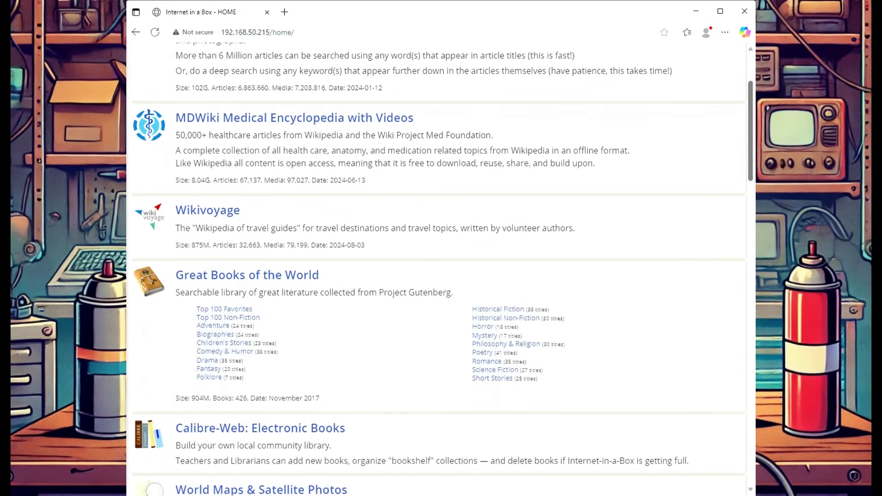
scroll(260, 368, down, 1)
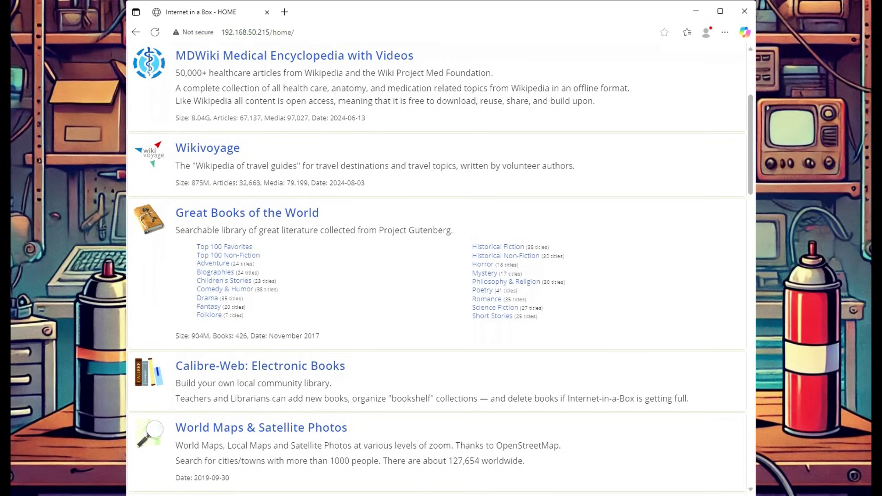
click(260, 366)
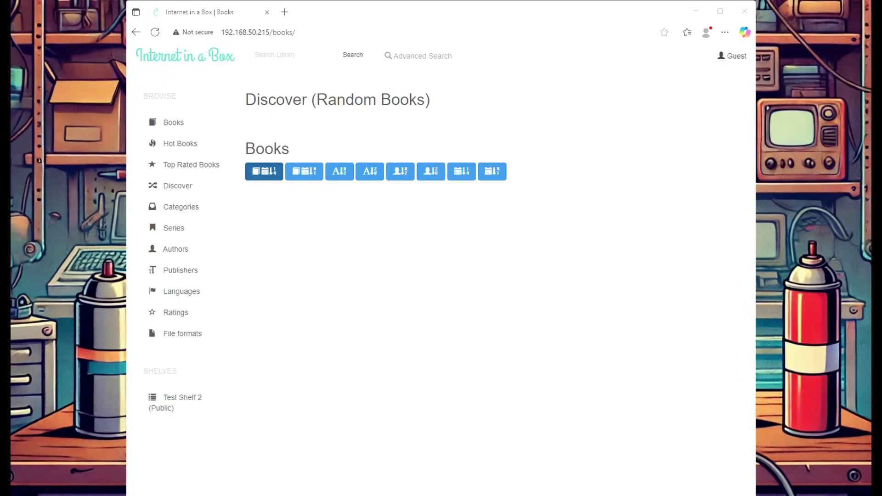
Log in with the admin username and its password, declining to save the password.
click(734, 55)
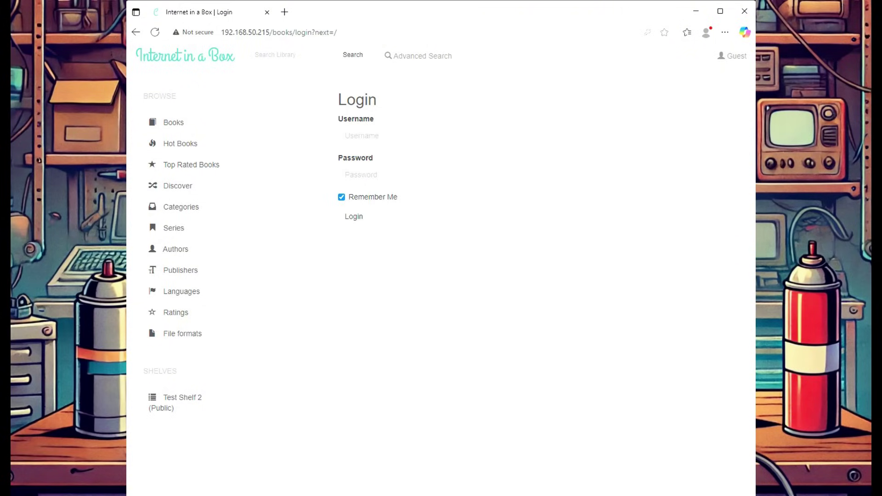
click(368, 135)
text(Admin)
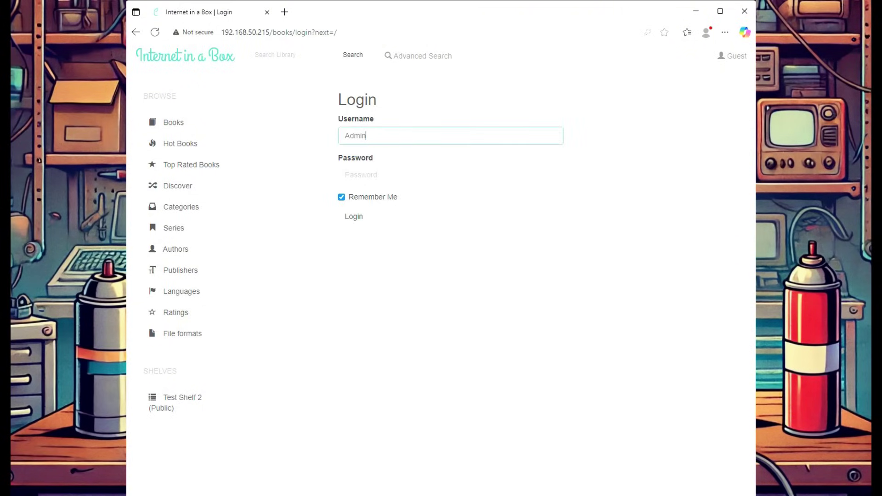
key(Tab)
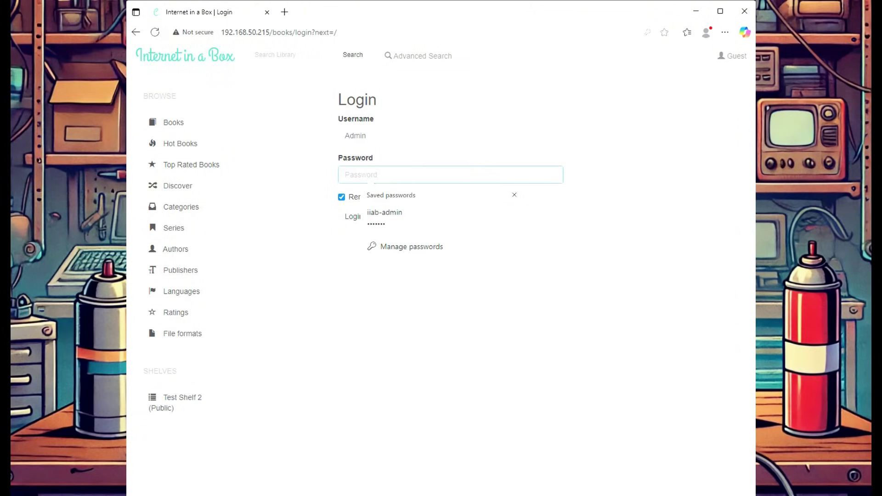
key(ctrl+a)
key(BackSpace)
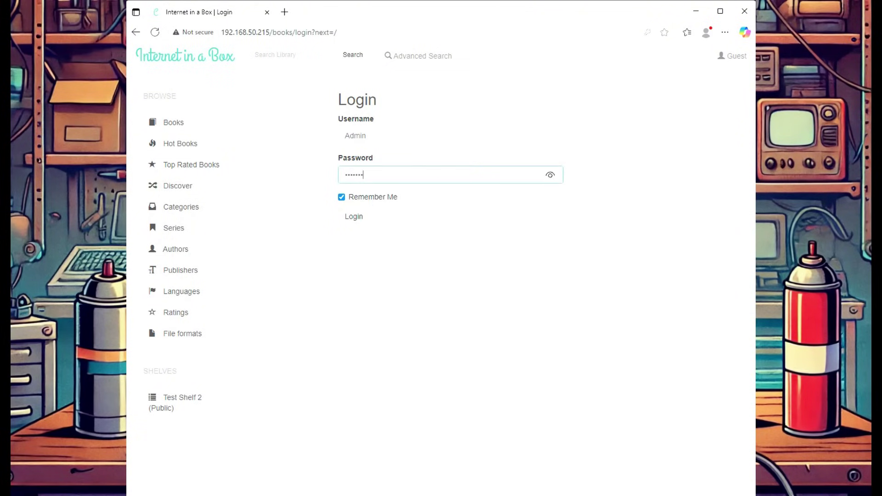
key(alt+F8)
key(Tab)
key(Tab)
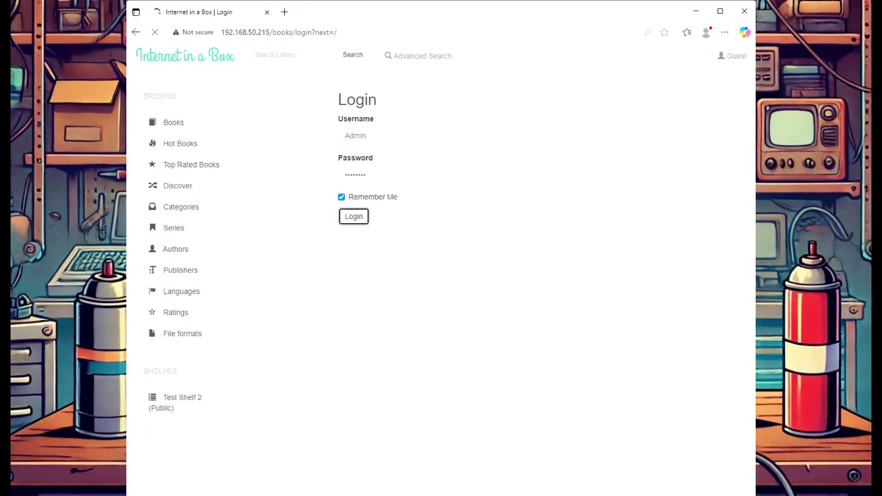
key(Escape)
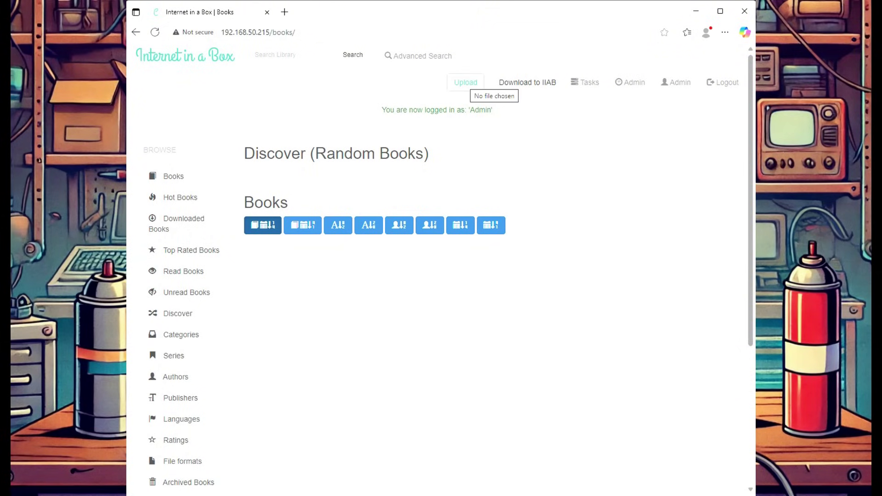
click(465, 82)
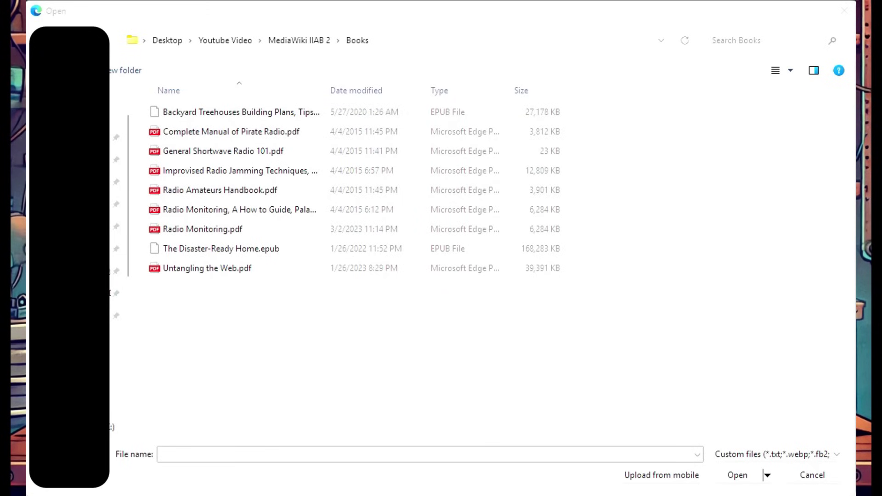
Select all nine PDF and EPUB files in the Books folder and upload them.
click(241, 111)
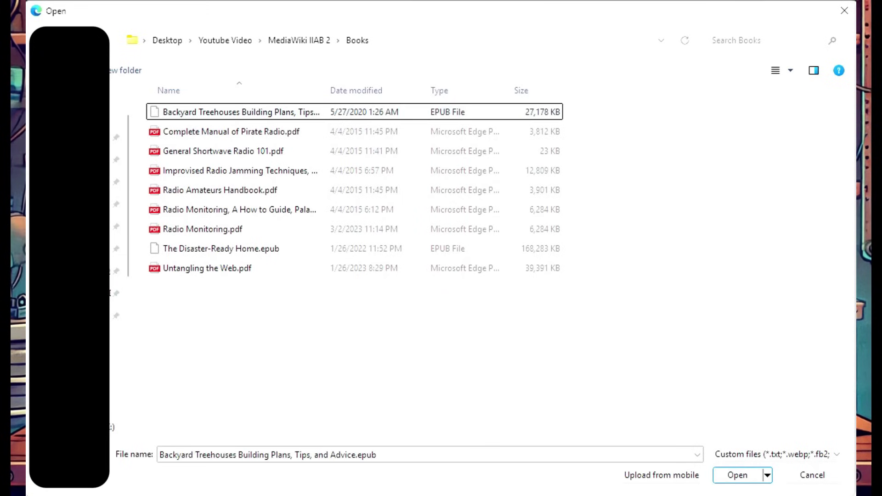
key(shift+End)
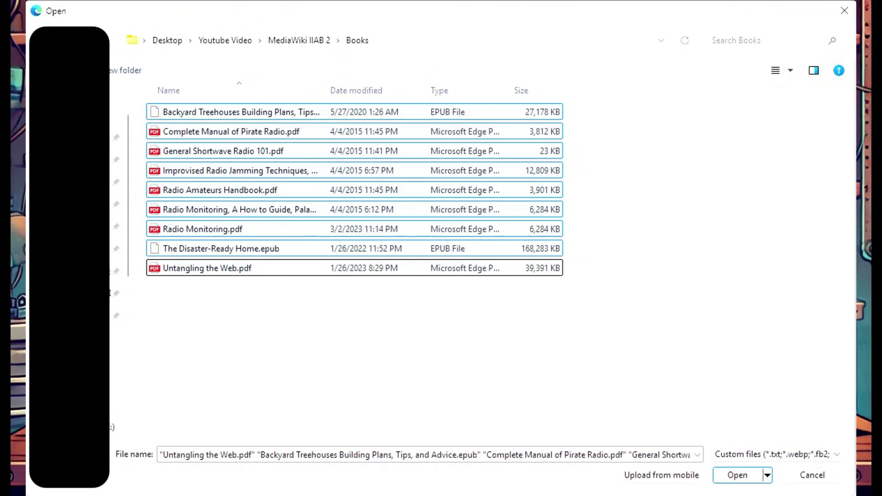
key(Return)
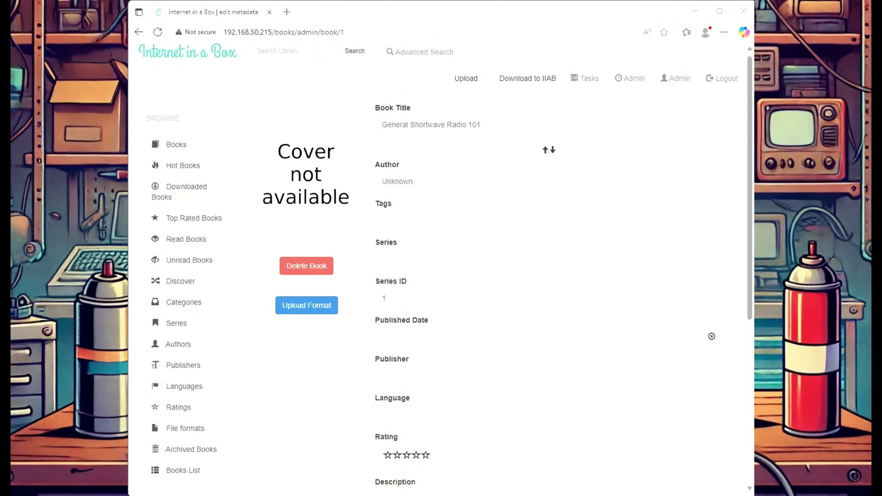
Save the General Shortwave Radio 101 metadata as is to return to the Books listing.
scroll(442, 266, down, 3)
scroll(441, 267, down, 2)
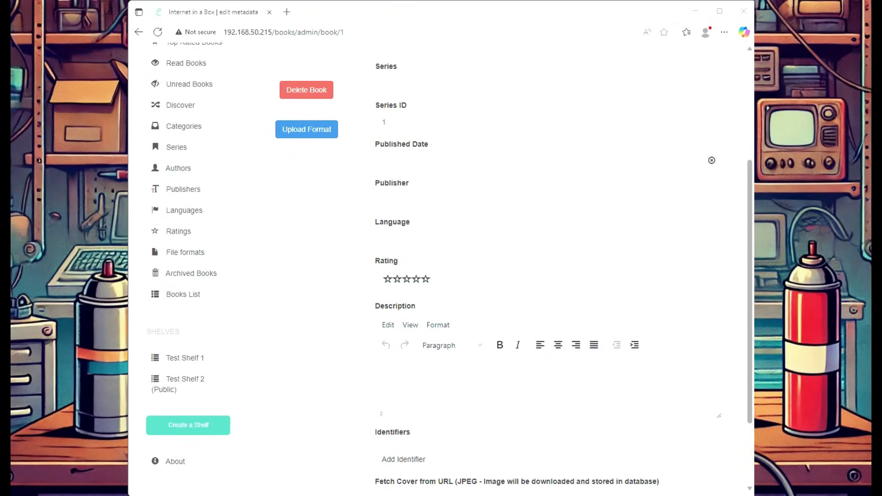
scroll(441, 267, down, 1)
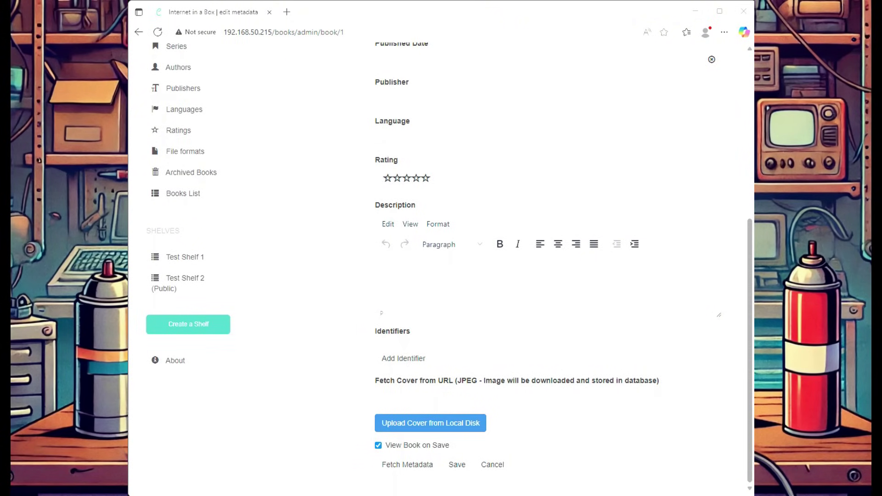
click(457, 464)
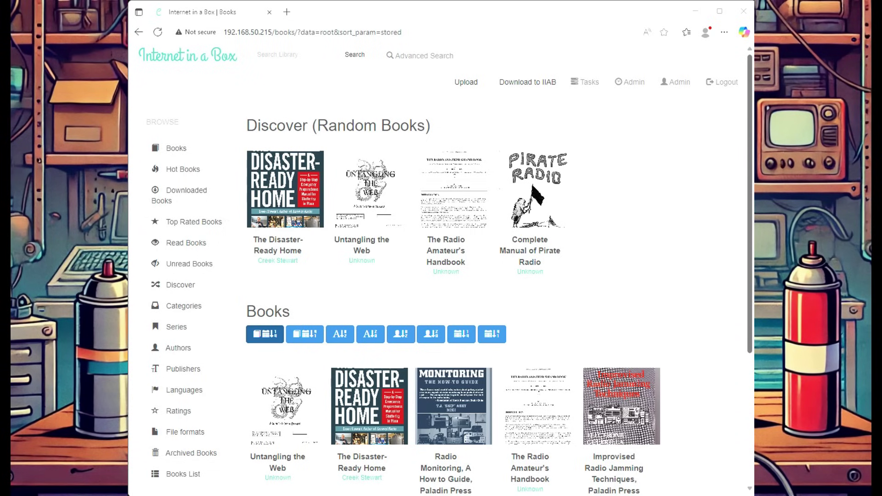
Open The Radio Amateur's Handbook details and read its 4.0 MB PDF in the browser.
click(741, 45)
scroll(741, 44, down, 4)
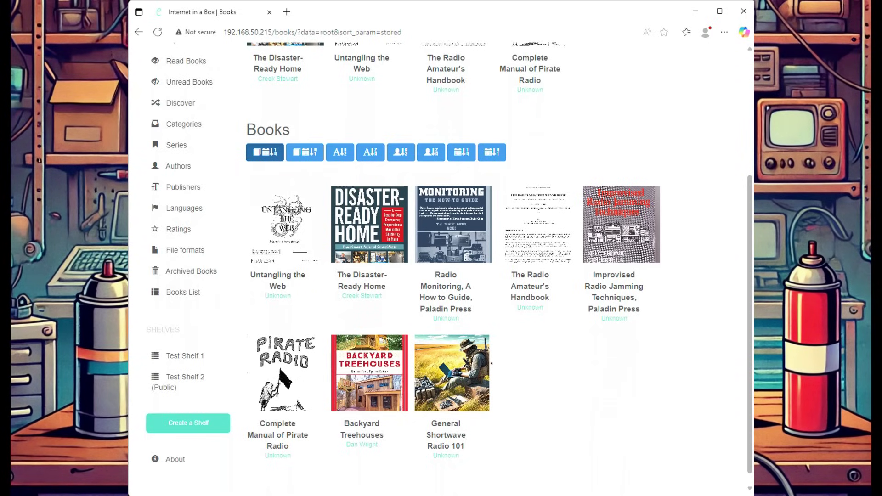
click(539, 225)
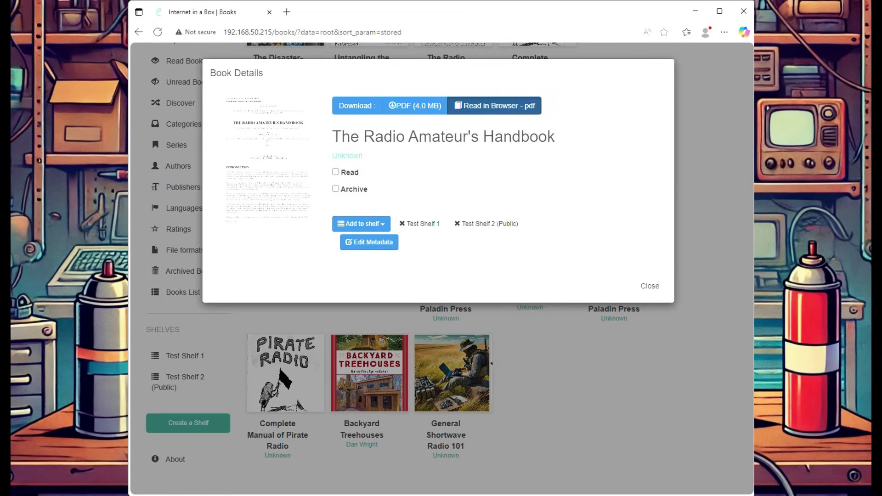
click(495, 105)
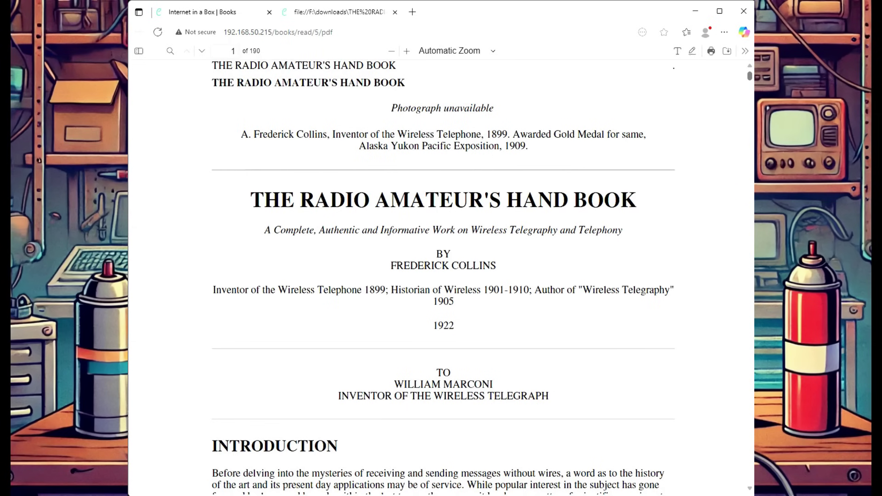
Scroll through The Radio Amateur's Handbook PDF to around page 17.
scroll(441, 276, down, 10)
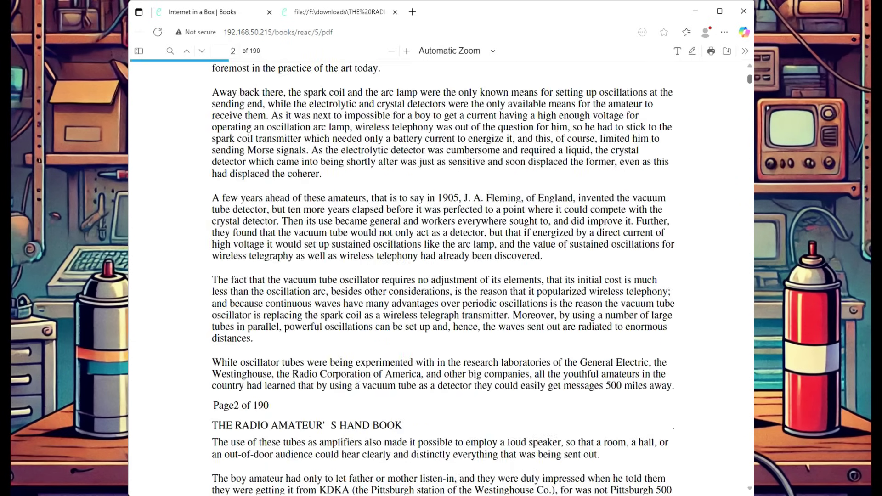
scroll(441, 276, down, 20)
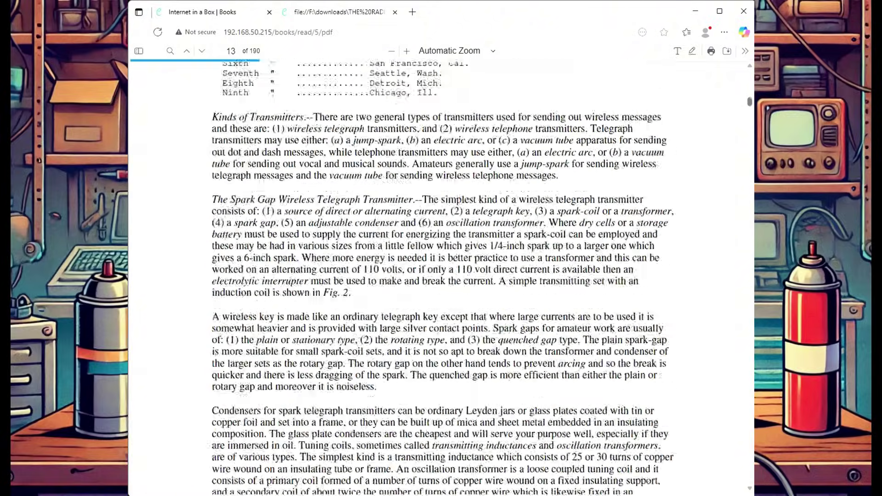
scroll(442, 276, down, 20)
scroll(441, 276, down, 10)
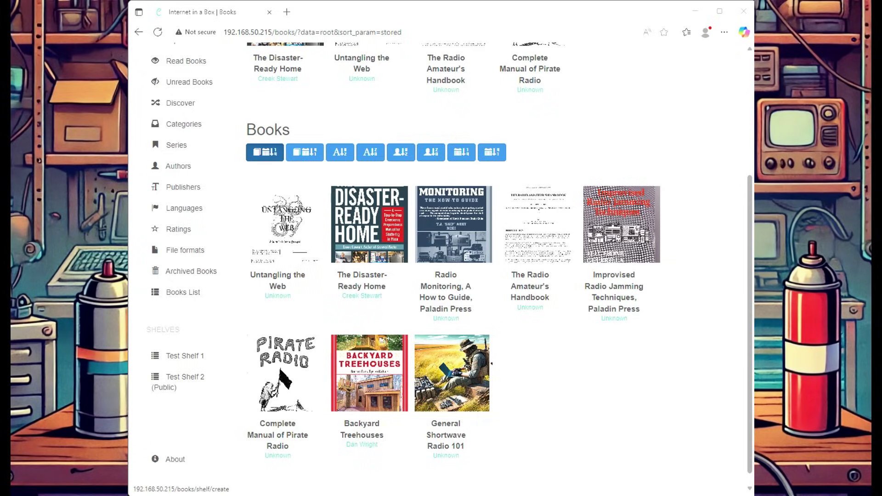
Create a Calibre-Web shelf titled 'Commo' with Share with Everyone checked, and save it.
click(179, 416)
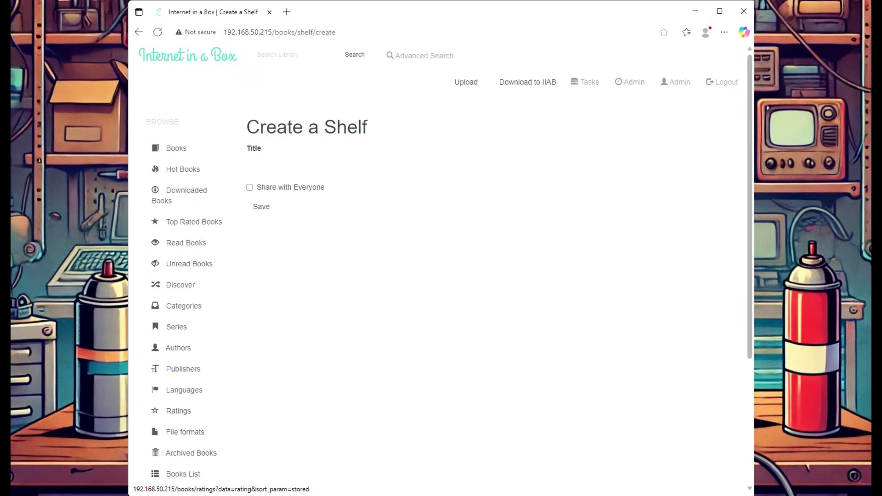
click(253, 165)
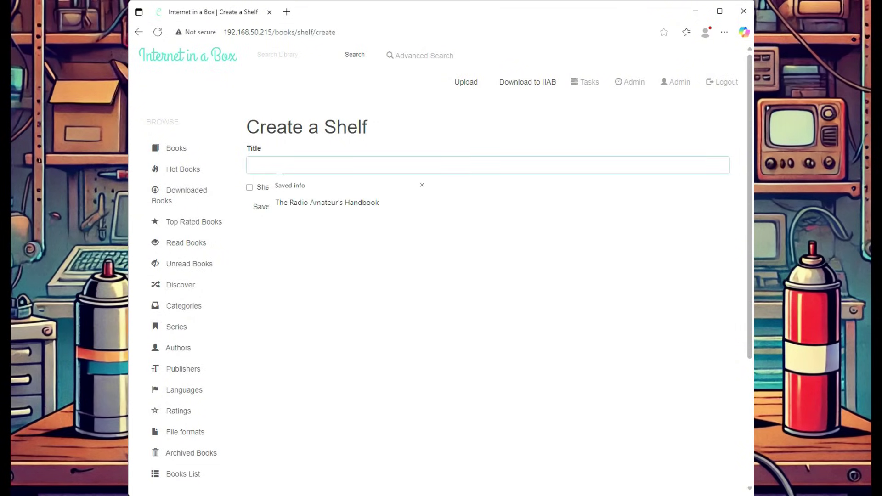
text(Commo)
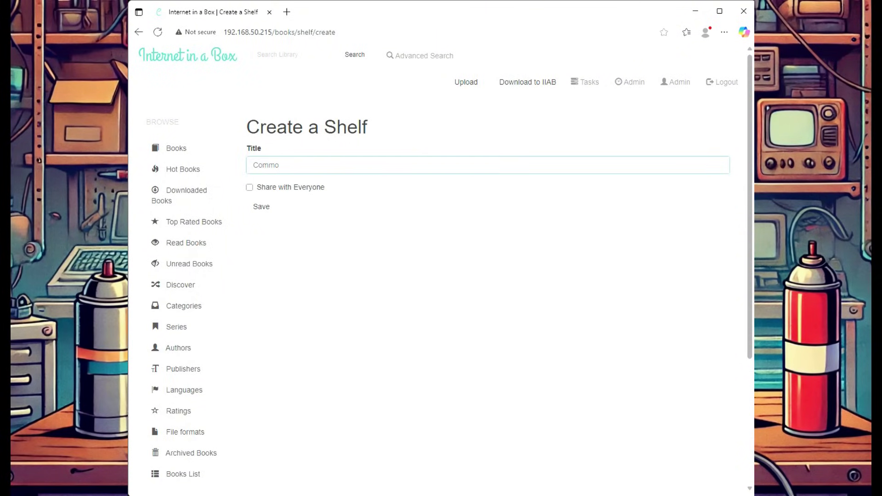
key(Tab)
key(space)
key(Tab)
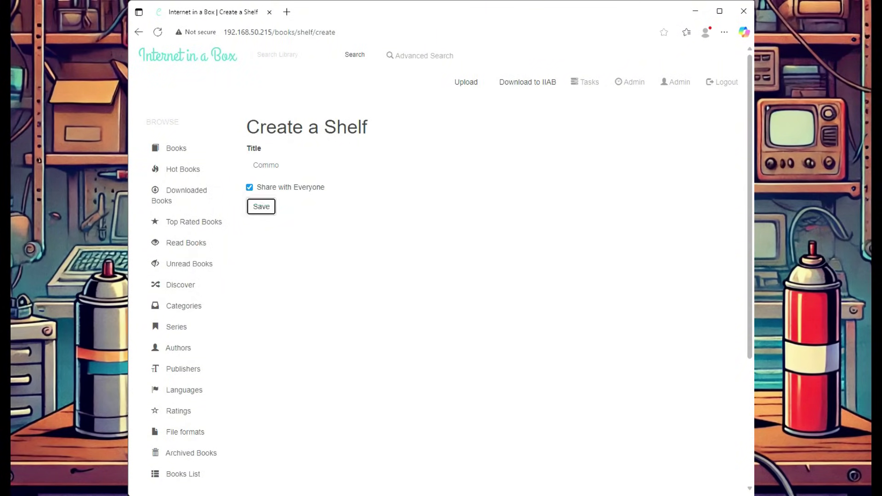
key(Return)
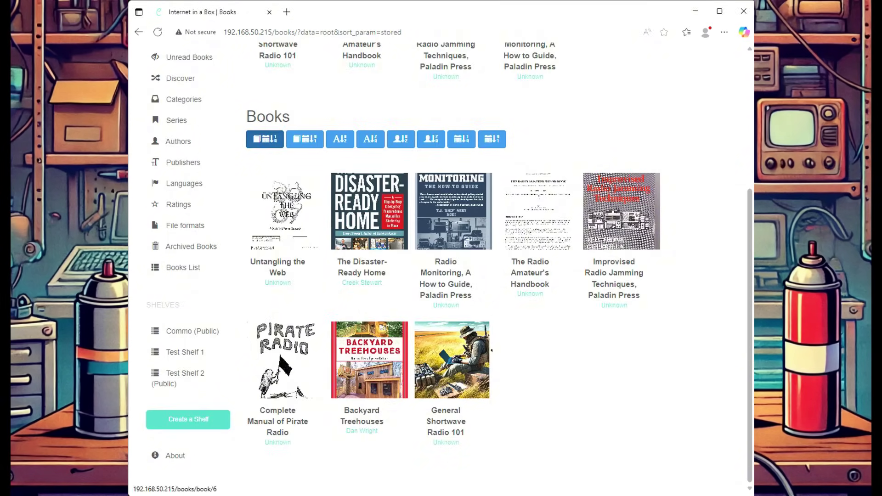
Add 'Radio Monitoring, A How to Guide, Paladin Press' to the Commo (Public) shelf, then view that shelf.
click(453, 212)
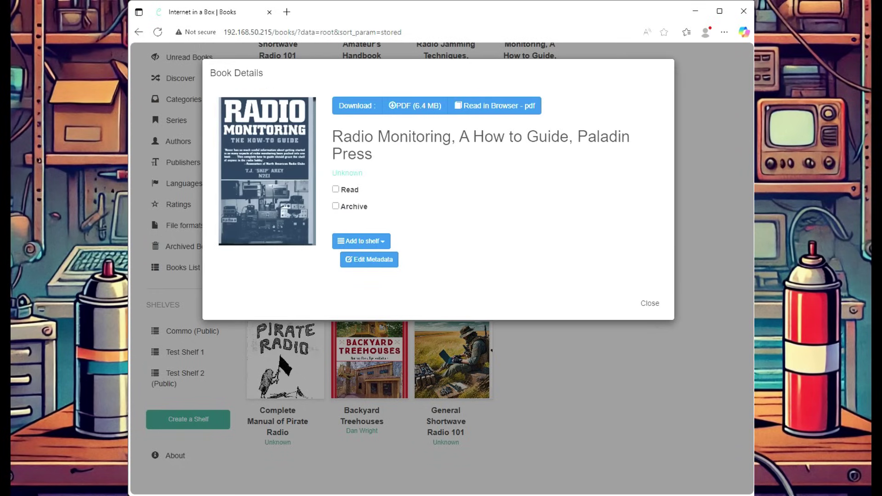
click(361, 241)
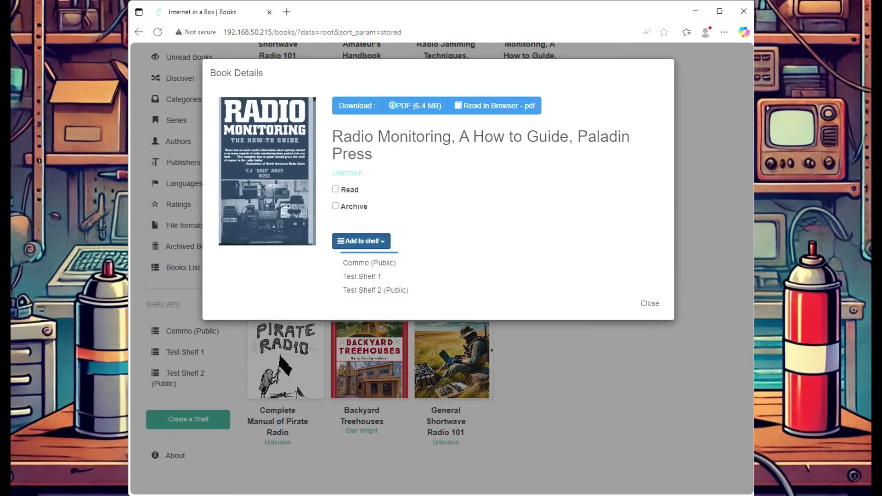
click(369, 263)
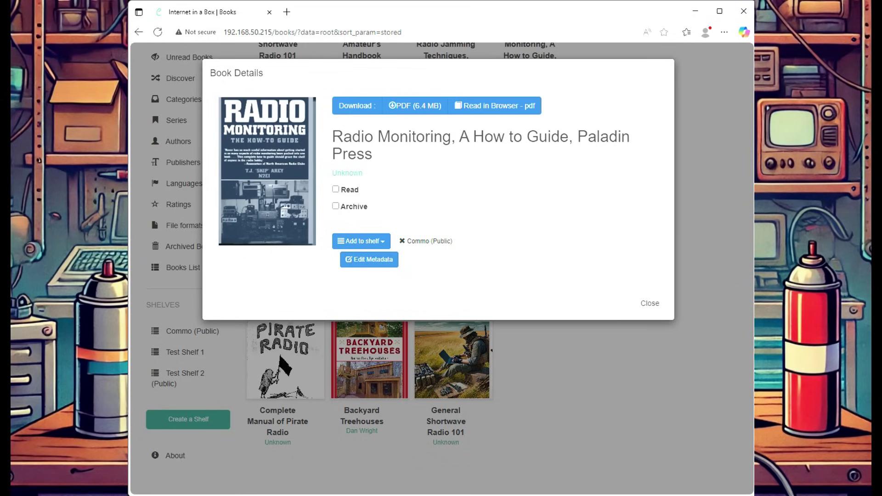
click(650, 304)
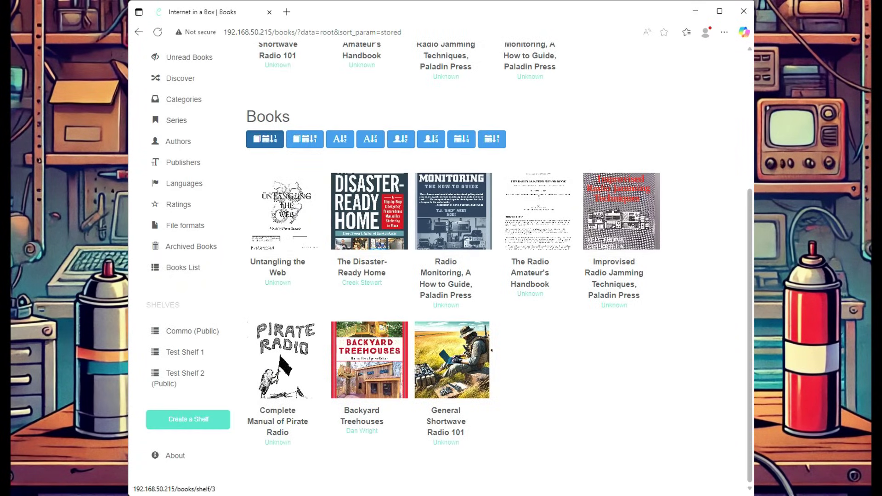
click(192, 331)
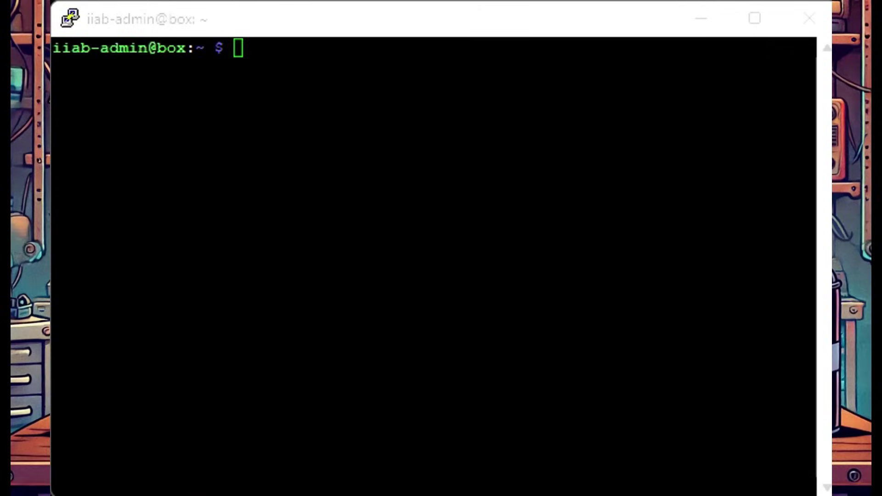
Run sudo iiab-root-login and enter a new root password for ssh and sftp.
text(su)
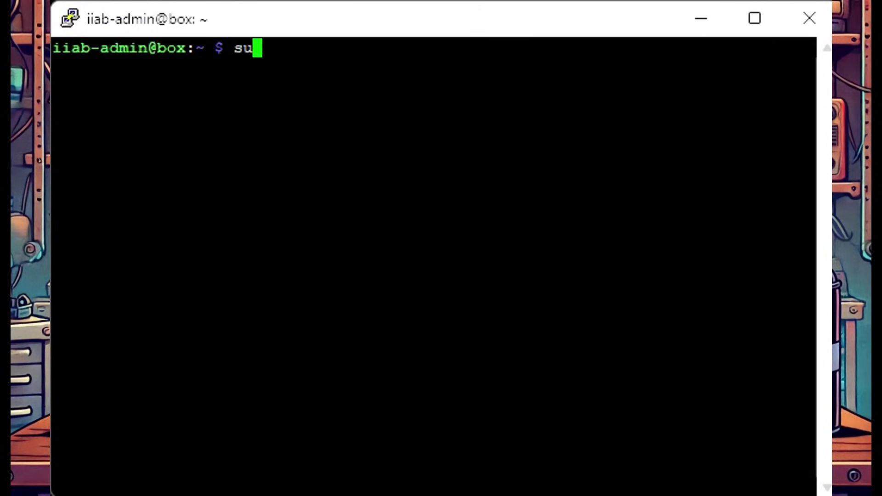
text(do iiab-)
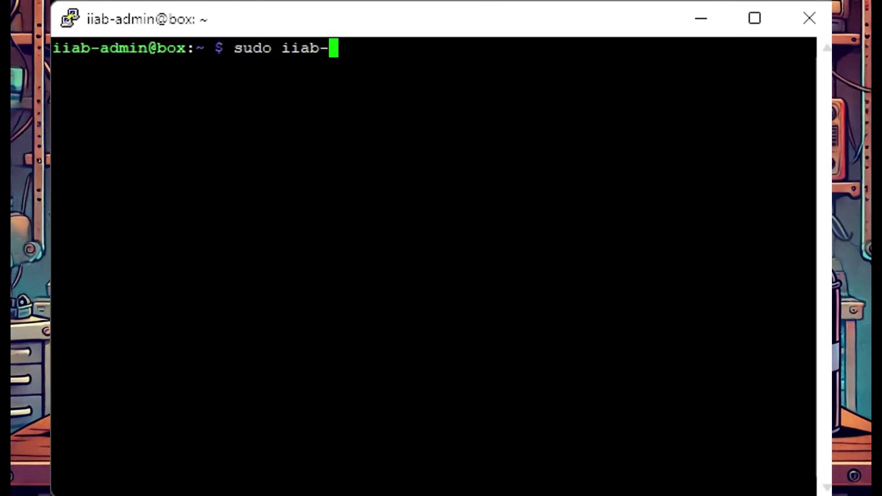
text(root-login)
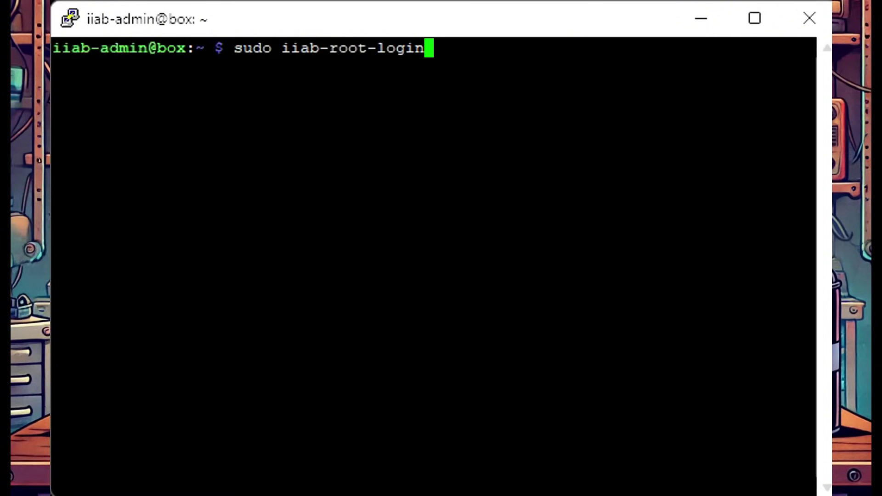
key(Return)
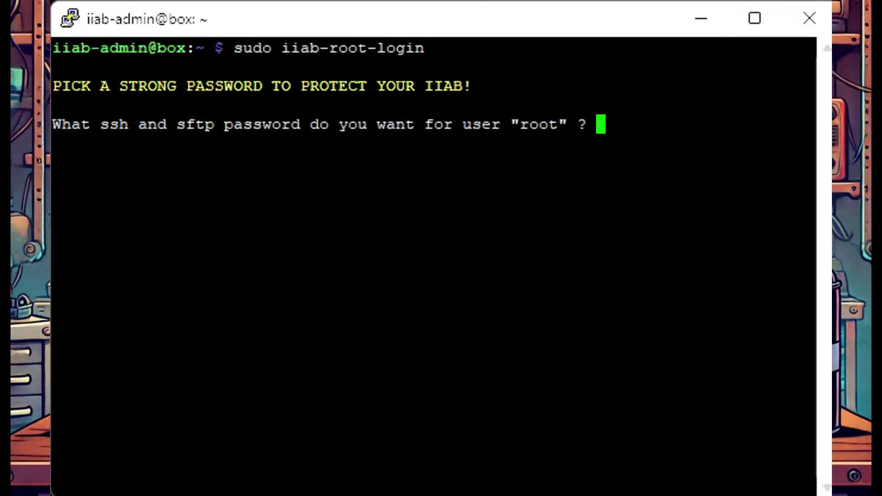
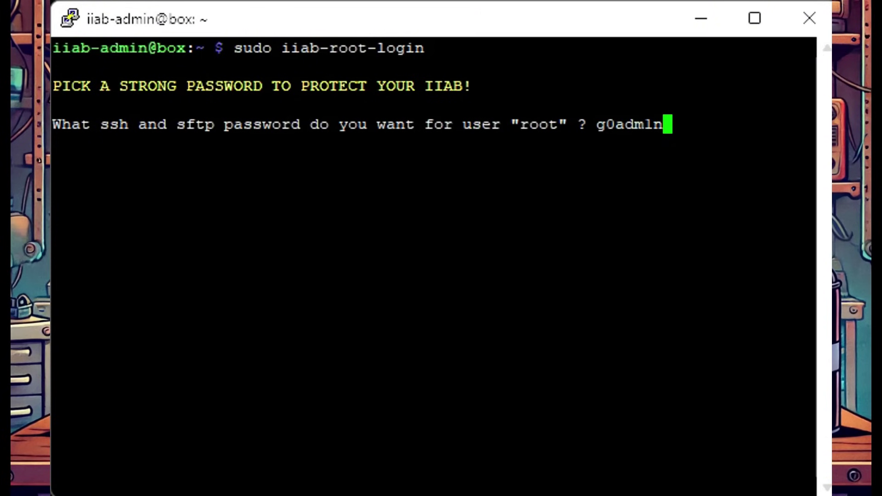
key(Return)
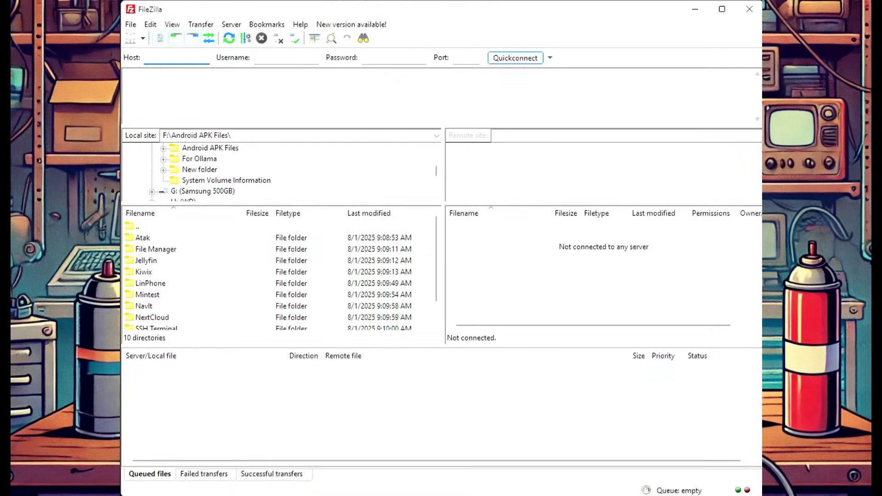
Quickconnect via SFTP to 192.168.50.215 as root on port 22, then go up to /.
text(192.168.50.215)
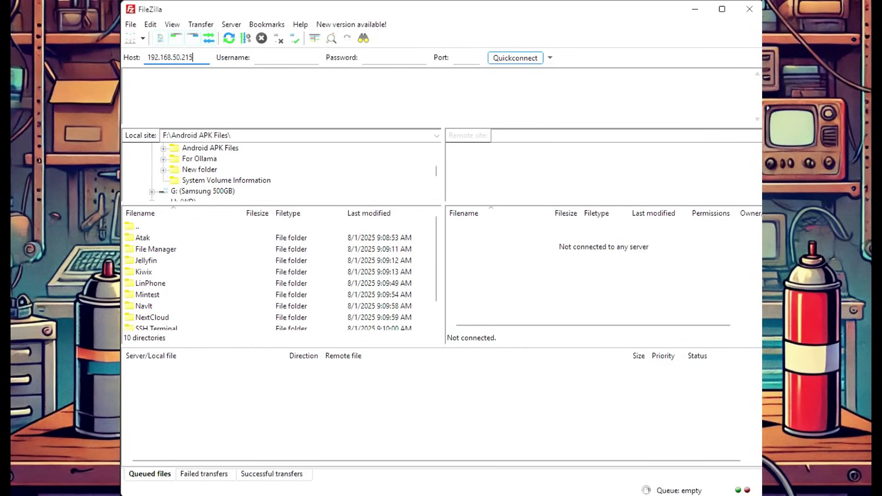
key(Tab)
text(root)
key(Tab)
text(•••••••)
key(Tab)
text(22)
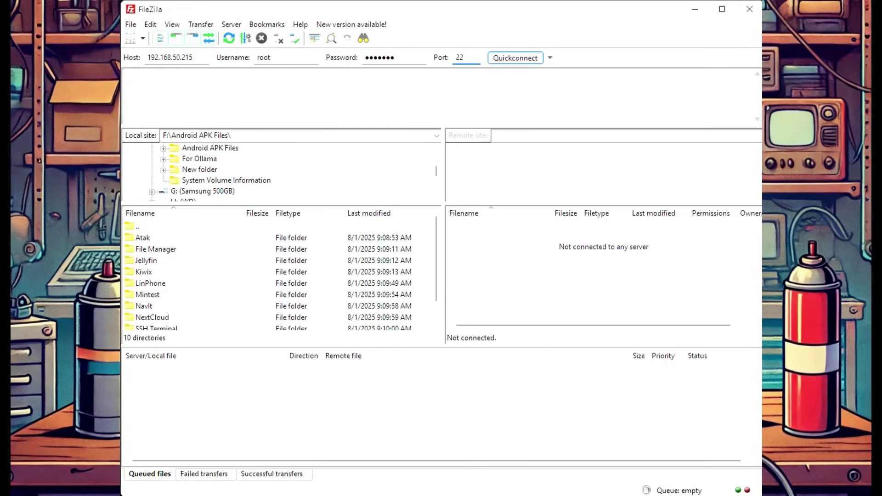
key(Return)
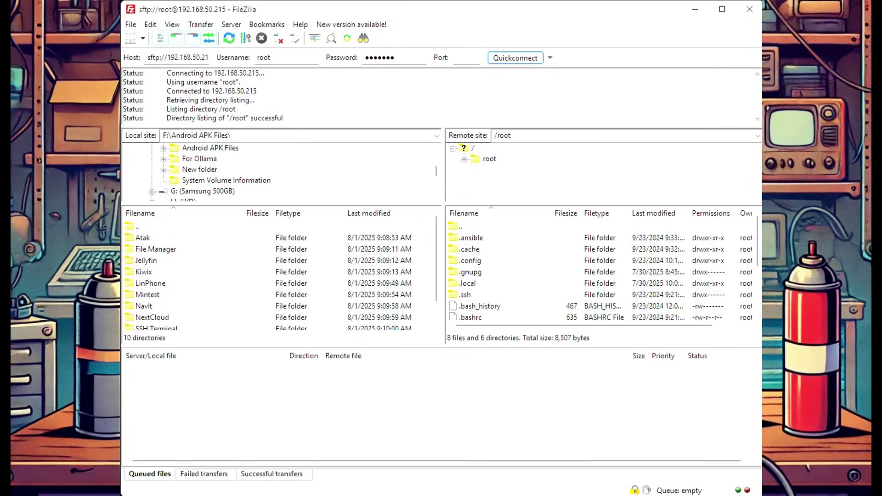
key(BackSpace)
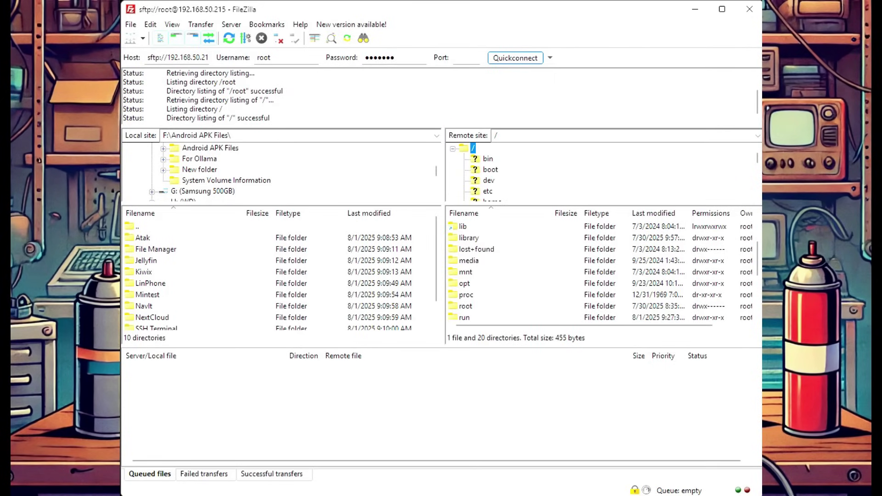
Navigate the remote tree through library, www and html into local_content.
scroll(598, 174, down, 1)
click(493, 191)
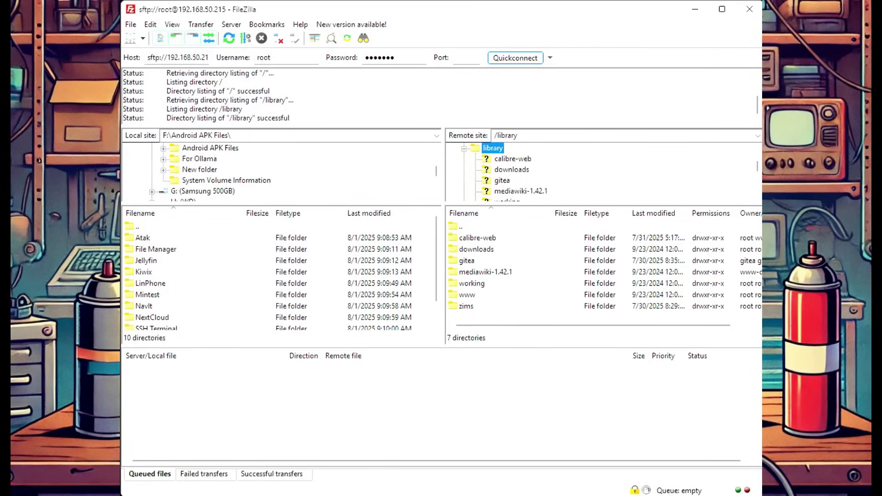
scroll(597, 174, down, 1)
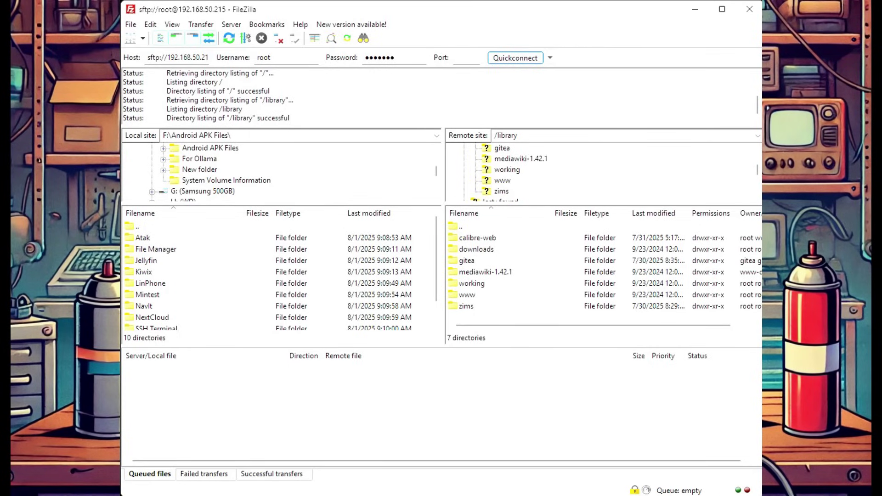
click(502, 180)
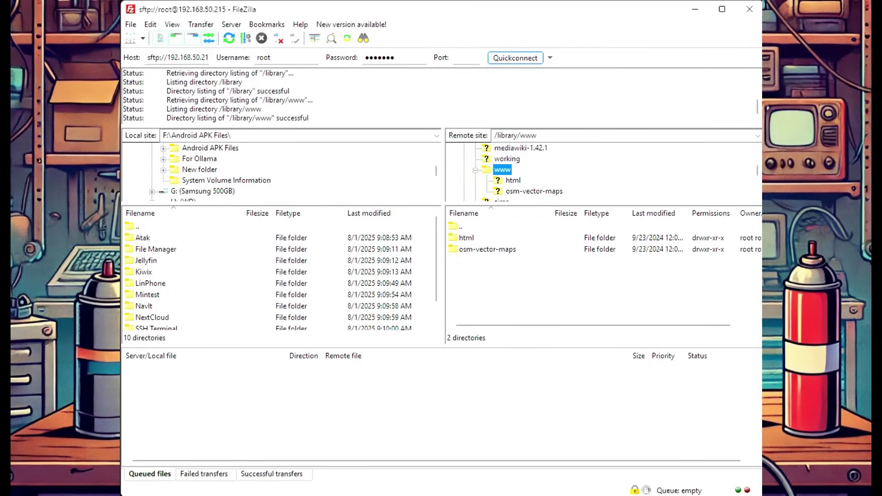
click(514, 181)
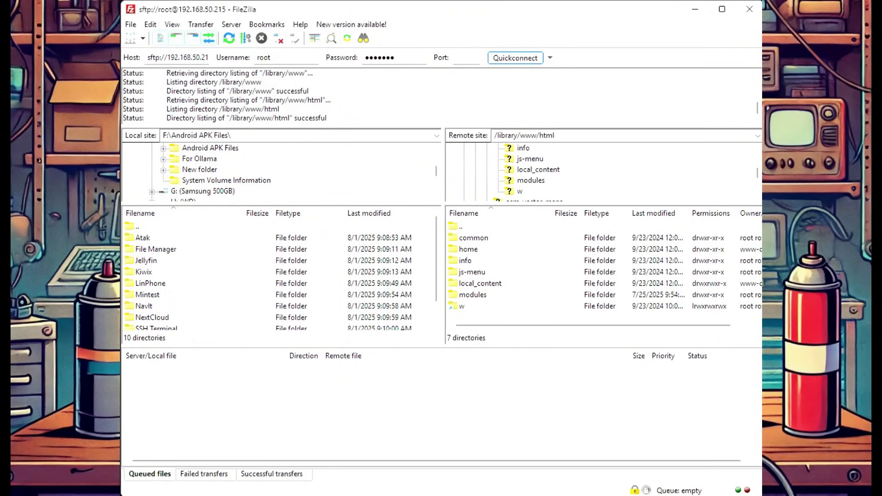
click(538, 170)
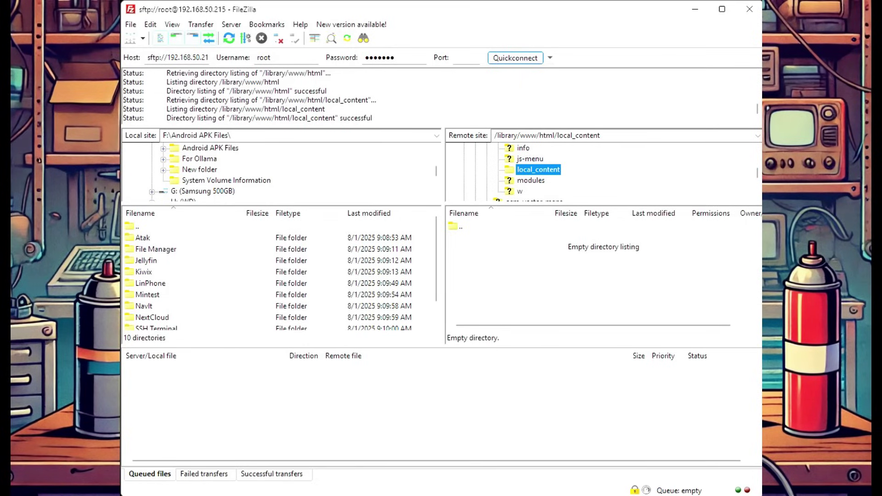
Select the Android APK Files folder on the local F: drive.
right_click(534, 171)
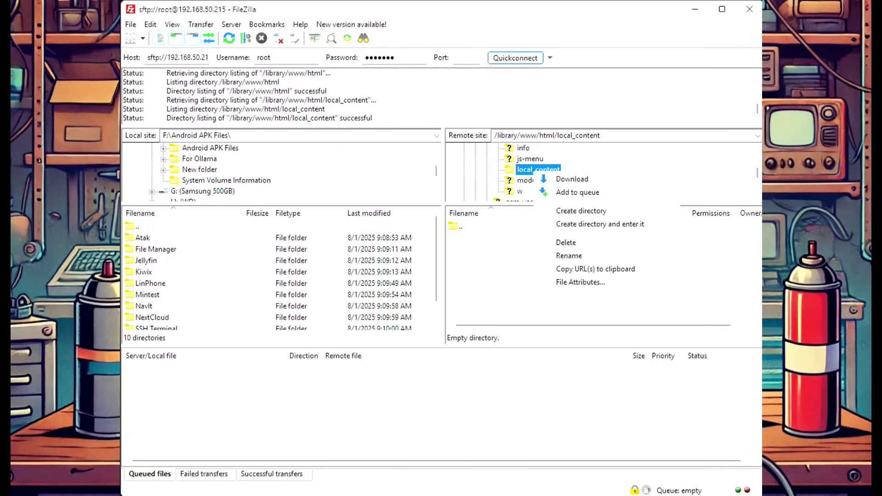
key(Escape)
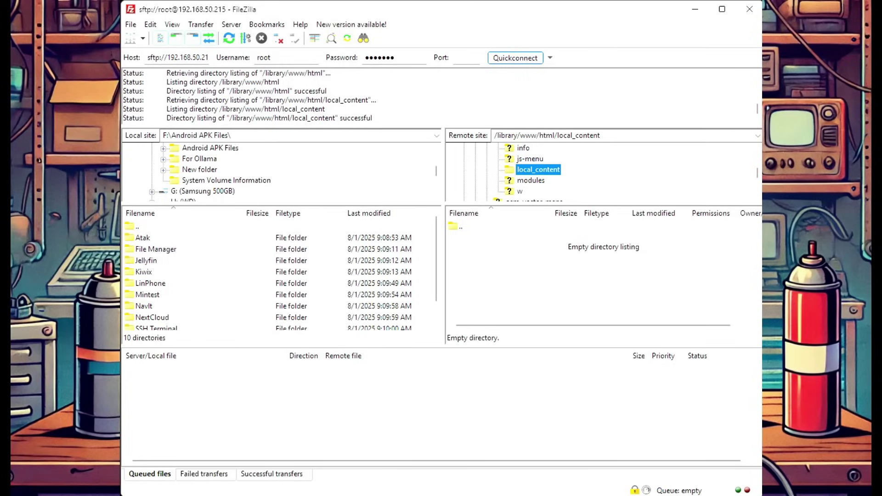
scroll(280, 172, up, 1)
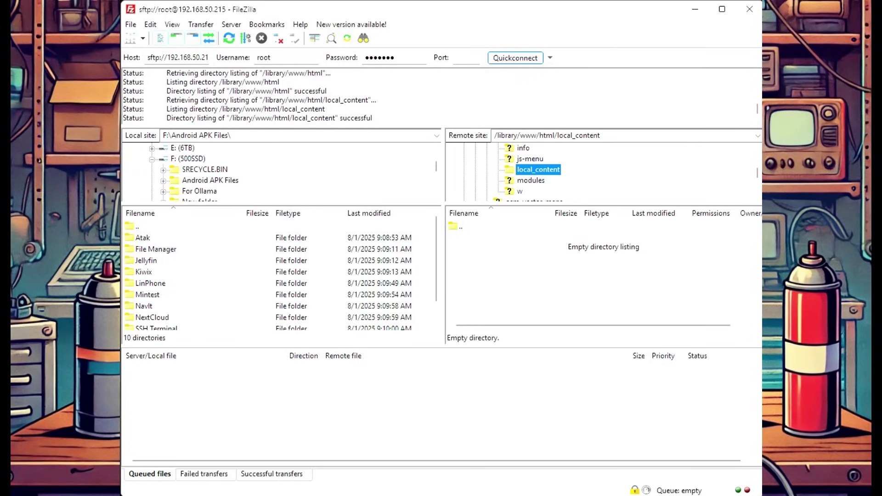
click(188, 159)
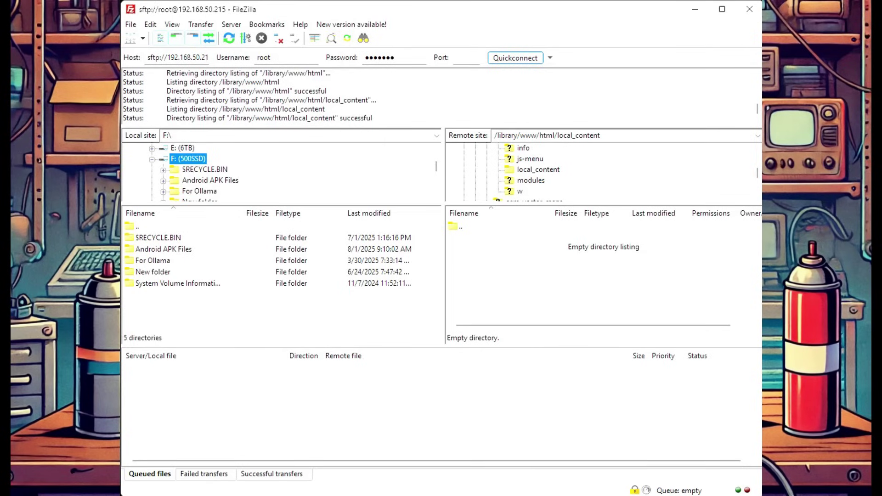
click(210, 180)
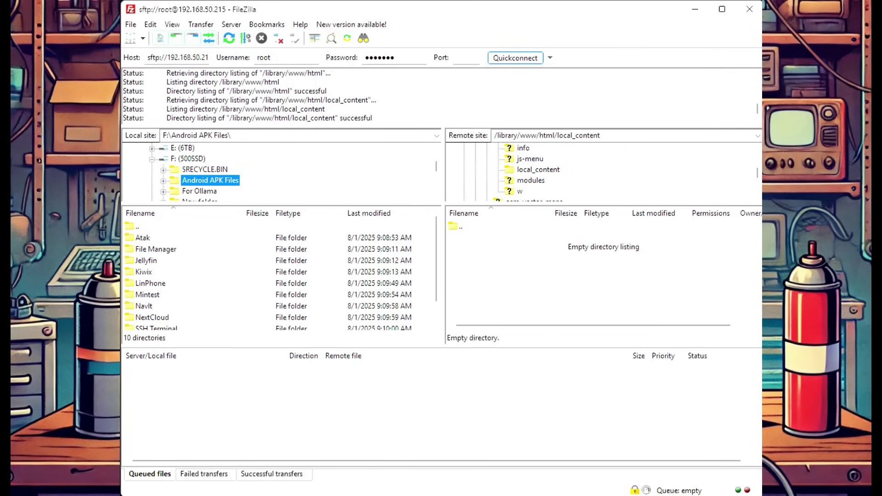
Upload Android APK Files to local_content and process the transfer queue.
right_click(205, 181)
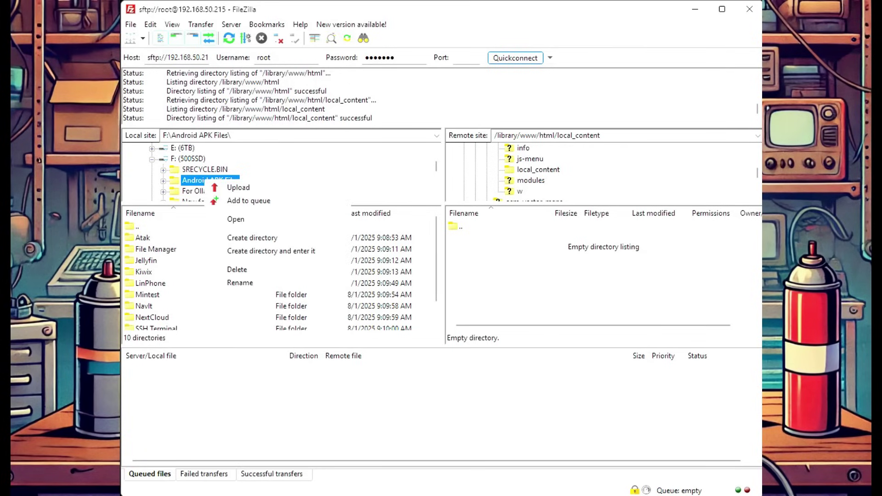
click(249, 201)
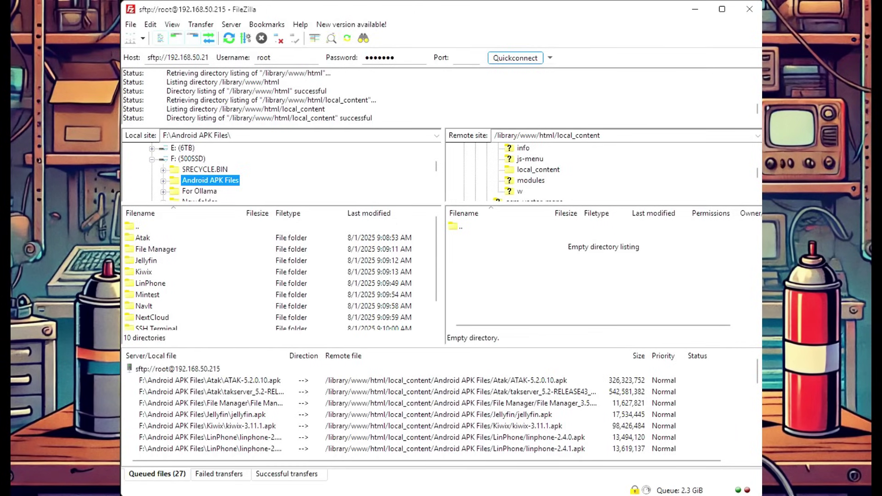
right_click(515, 384)
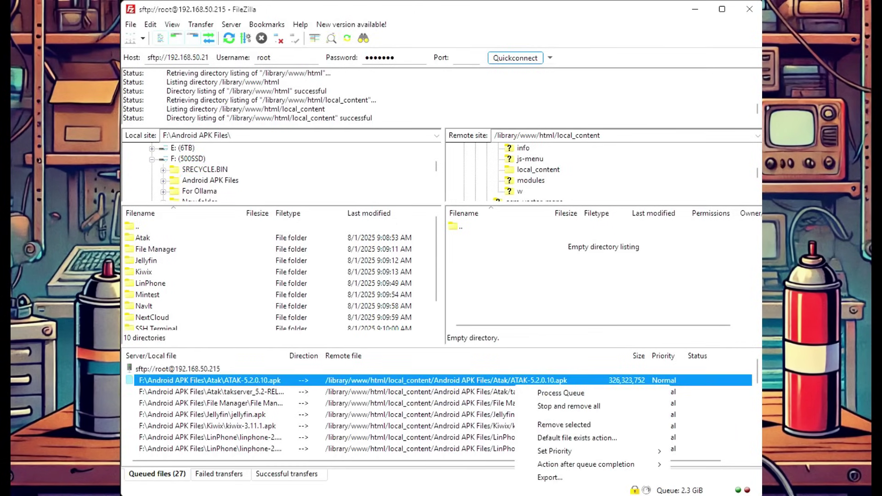
click(561, 393)
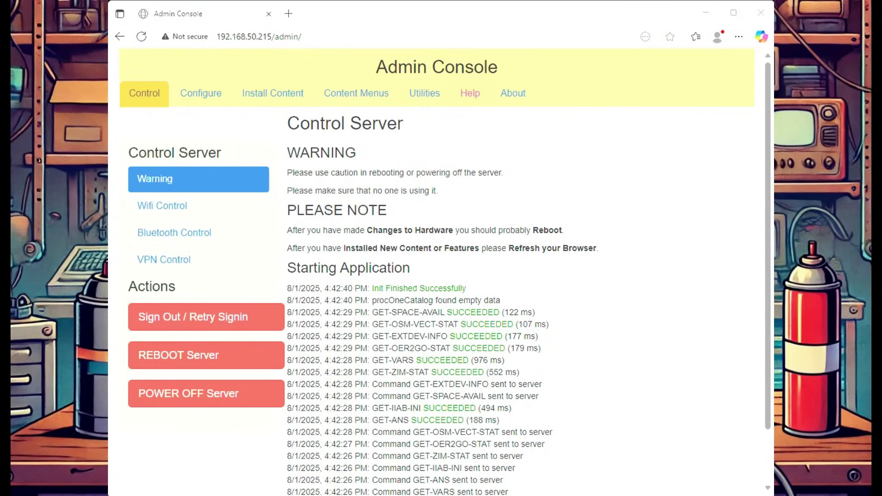
Filter definitions by 'usb', drag the USB Stick/Drive item to the top of the Content Item List, and save the menu.
click(356, 94)
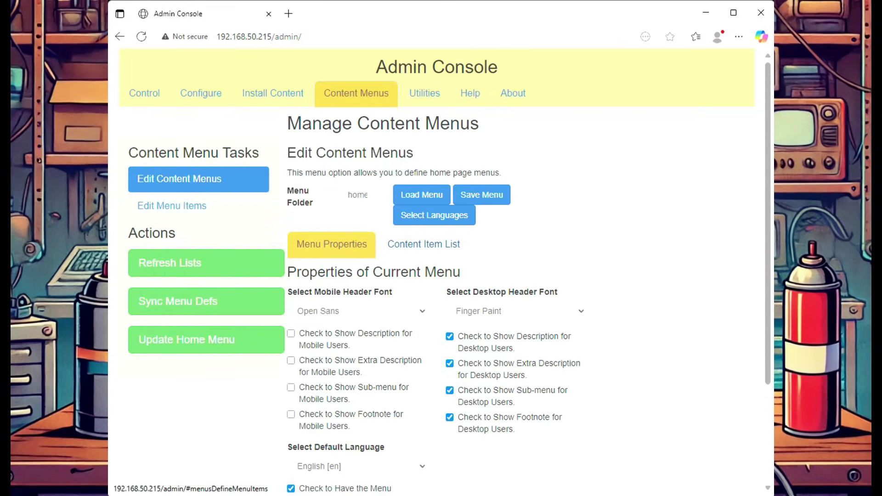
click(424, 244)
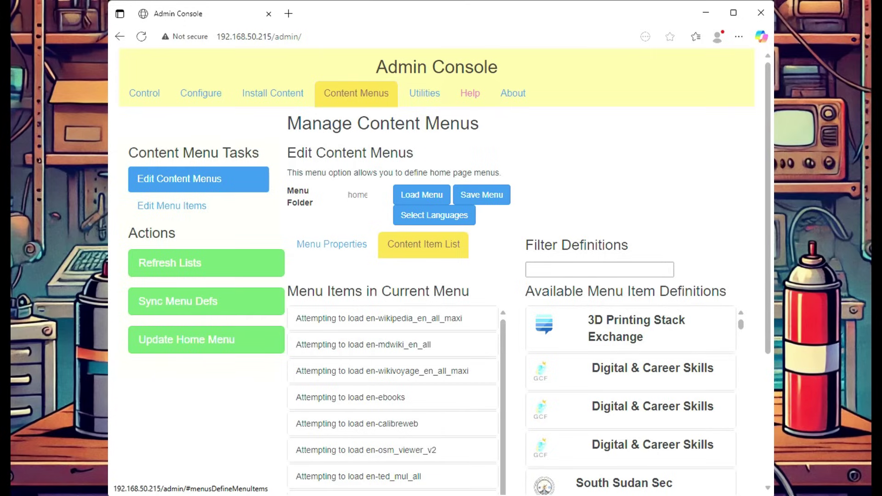
click(600, 270)
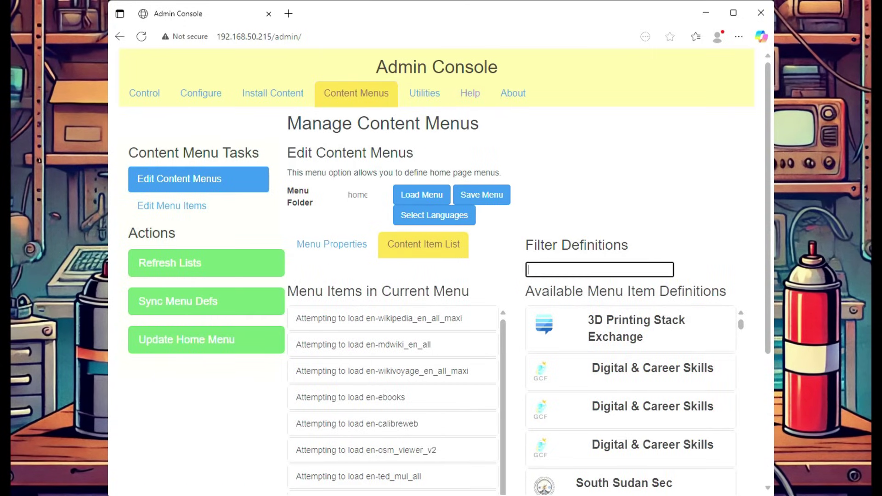
text(us)
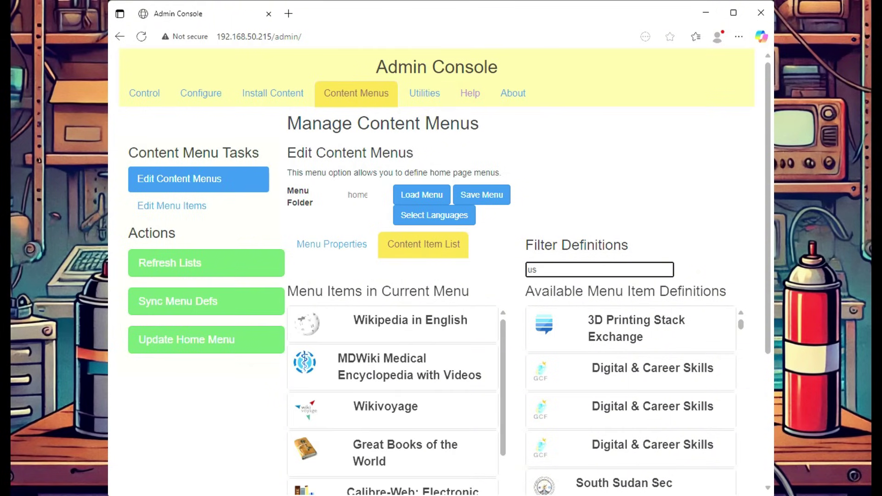
text(b)
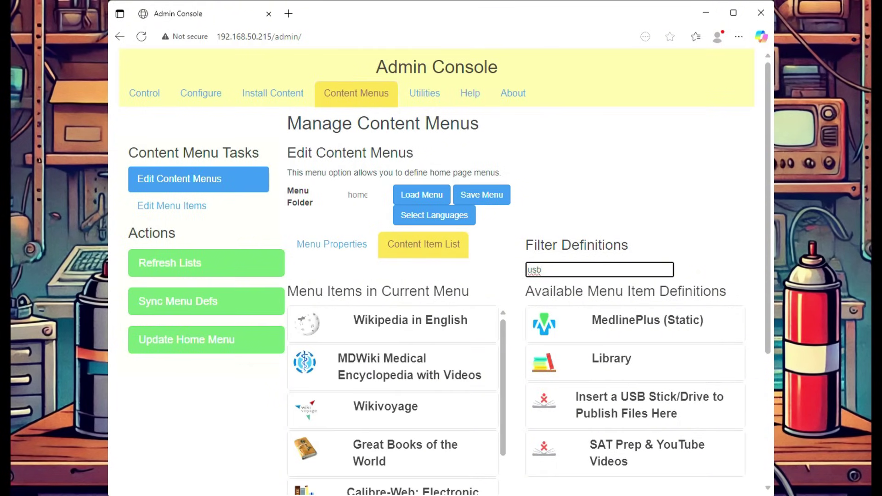
drag(643, 405, 421, 322)
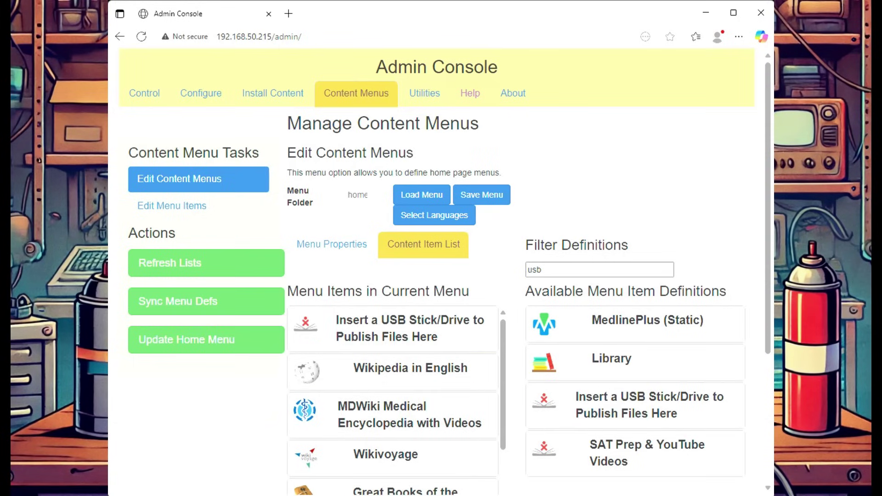
click(481, 195)
click(546, 102)
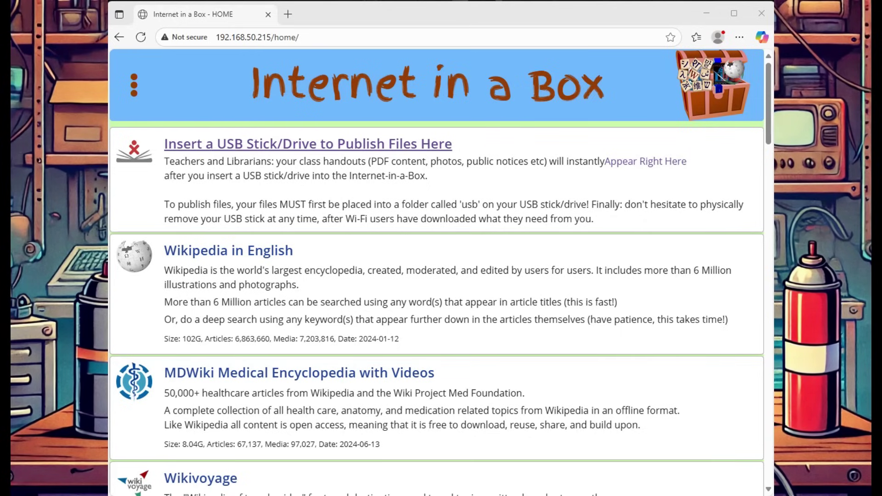
From the USB listing, start downloading ATAK-5.2.0.10.apk in Android APK Files/Atak, then cancel it.
click(285, 145)
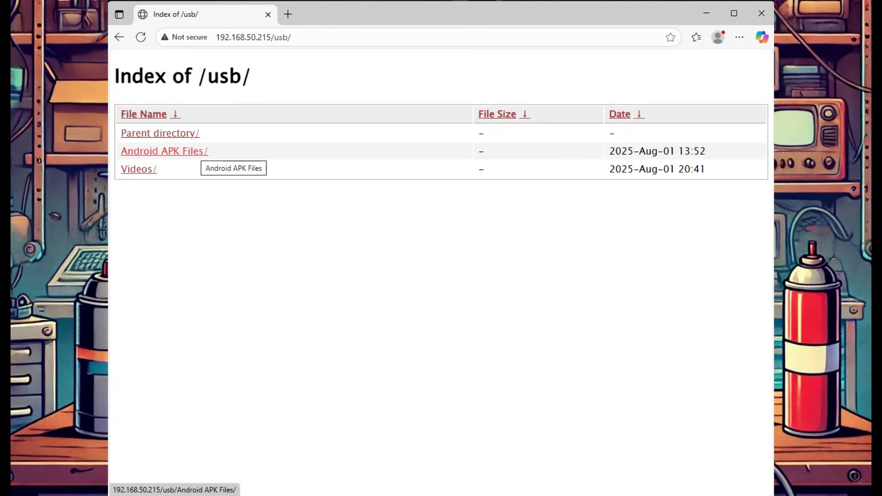
click(200, 151)
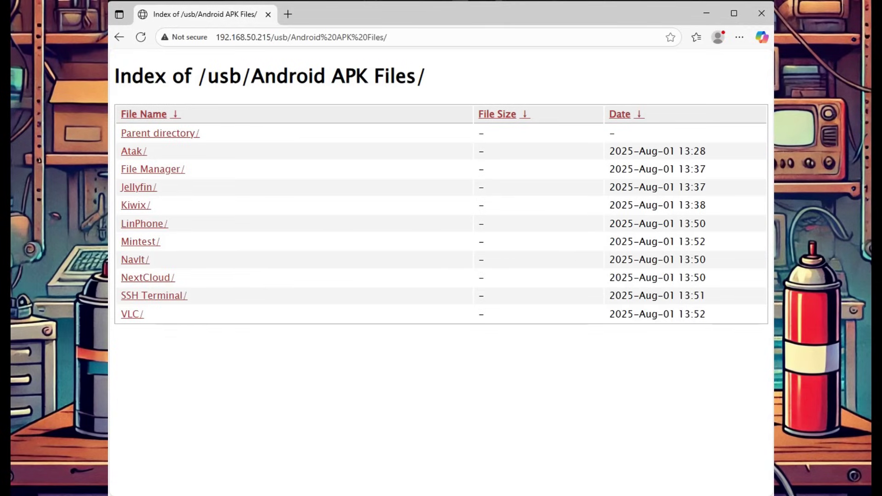
click(133, 151)
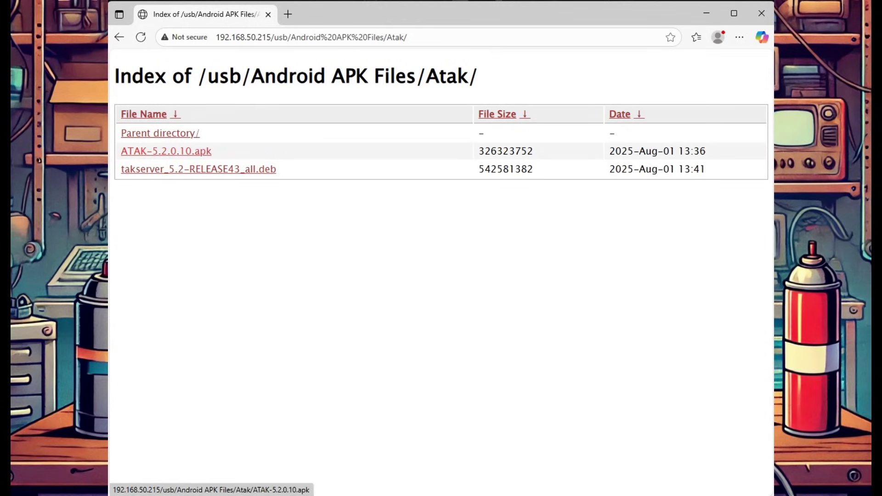
click(186, 152)
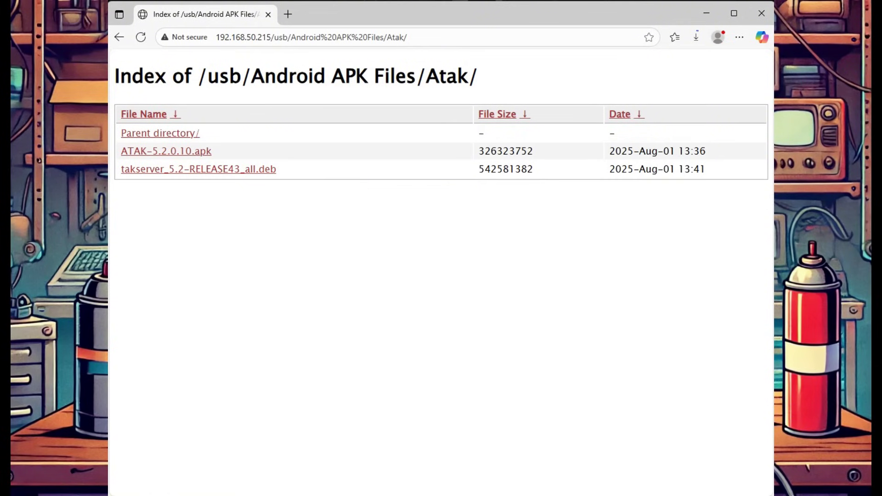
click(697, 37)
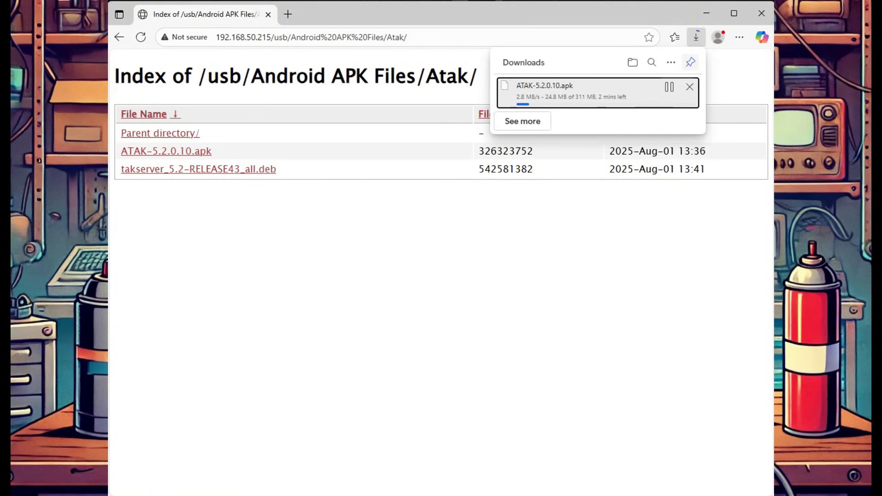
click(689, 87)
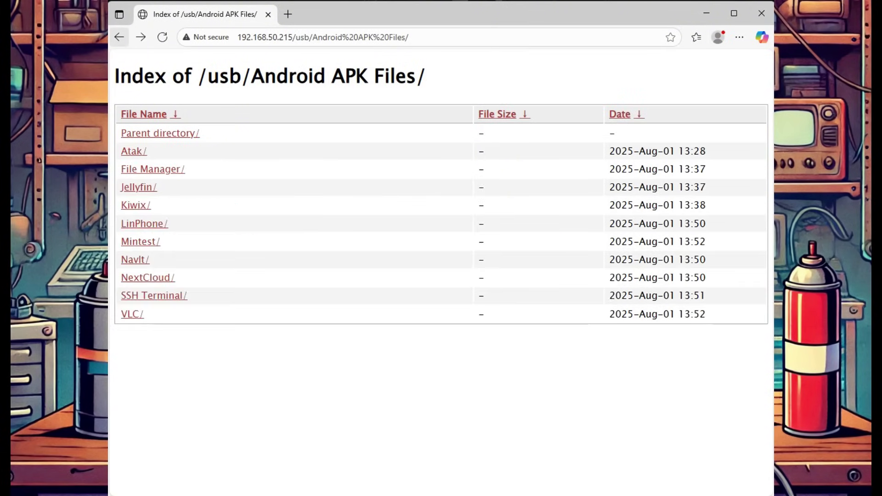
Play Inside the Green Berets.mp4 from the Videos folder, then return to /usb/.
click(119, 37)
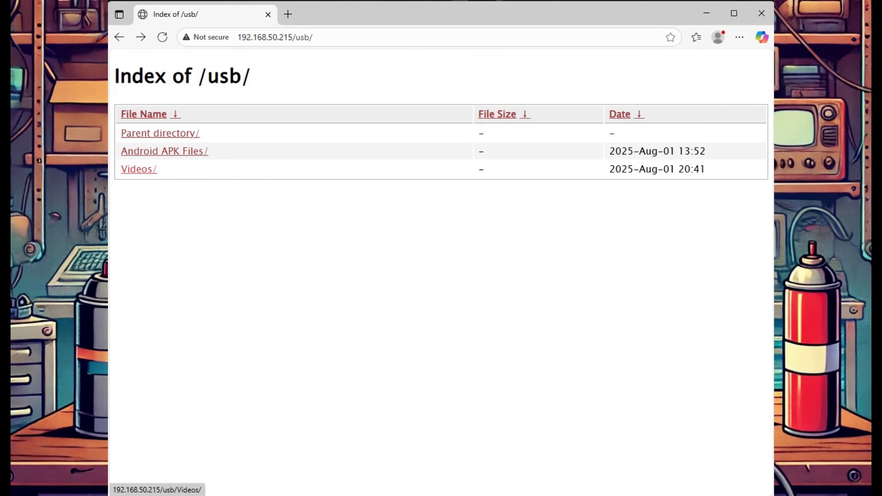
click(138, 169)
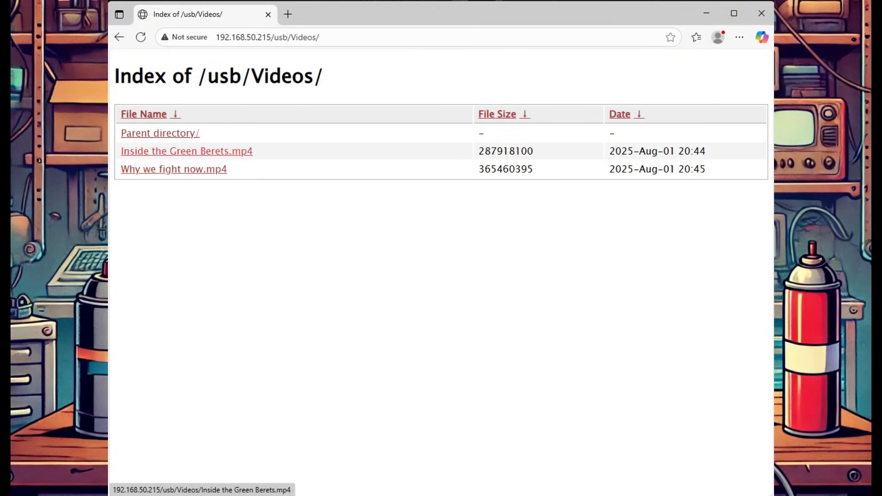
click(191, 152)
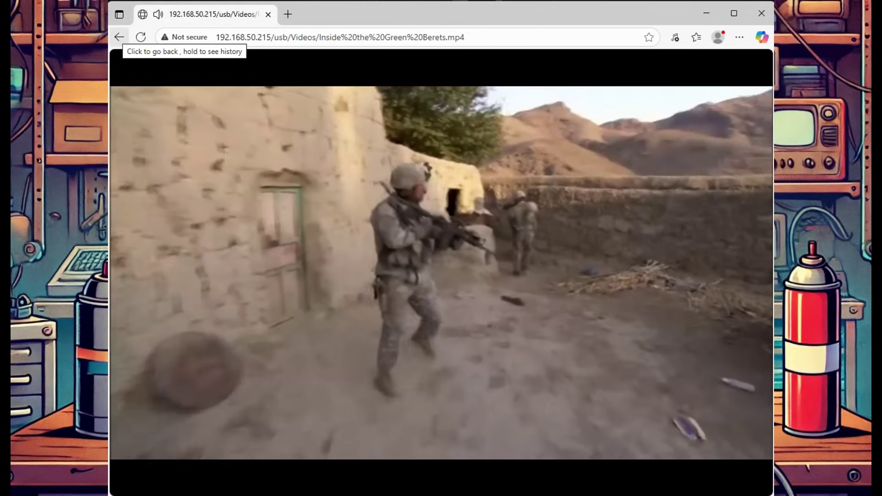
click(119, 37)
click(119, 38)
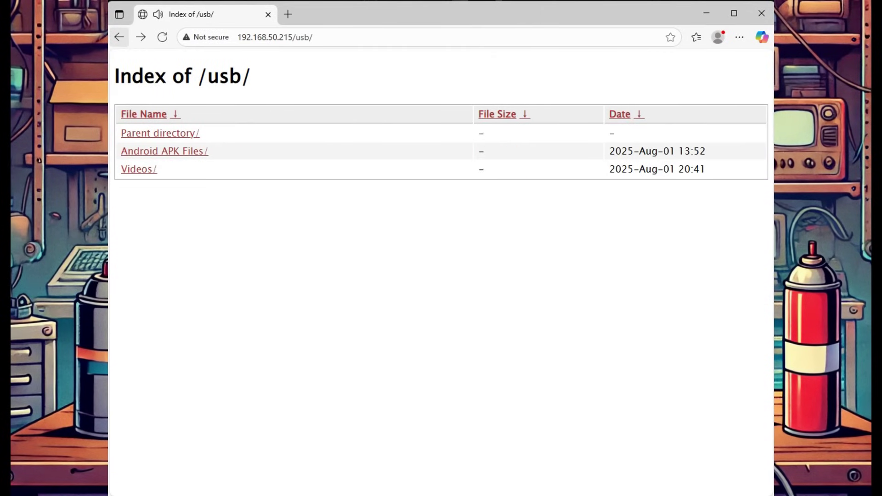
Open Calibre-Web from the home page and bring up the Backyard Treehouses book details.
click(119, 37)
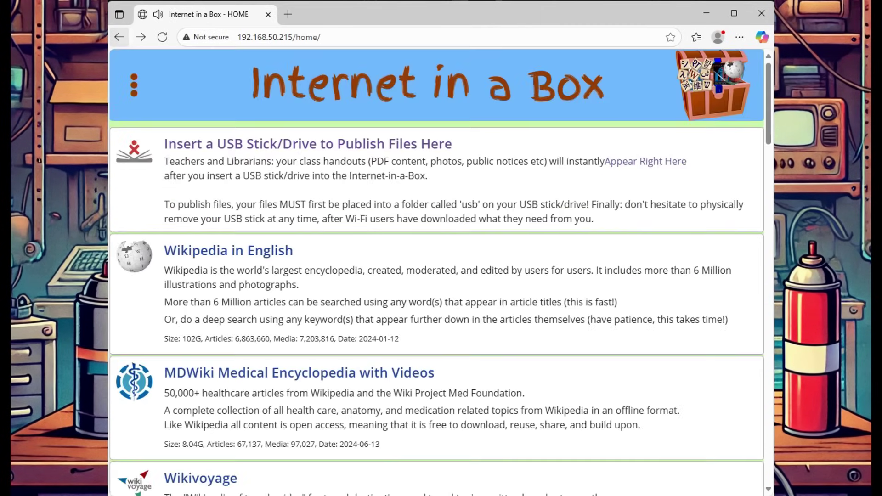
scroll(441, 271, down, 8)
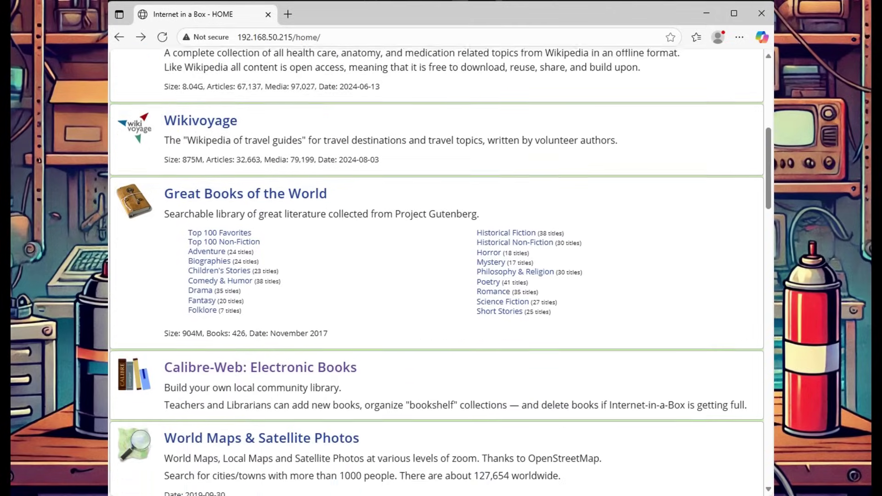
scroll(442, 271, down, 1)
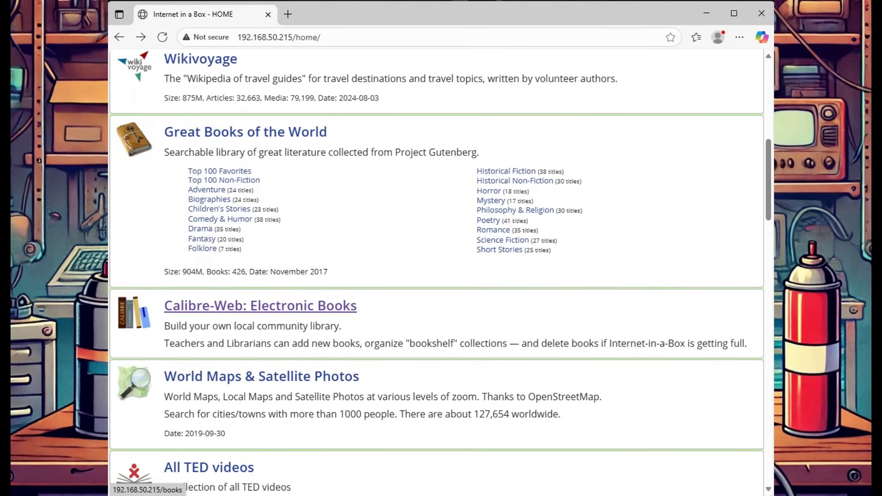
click(260, 306)
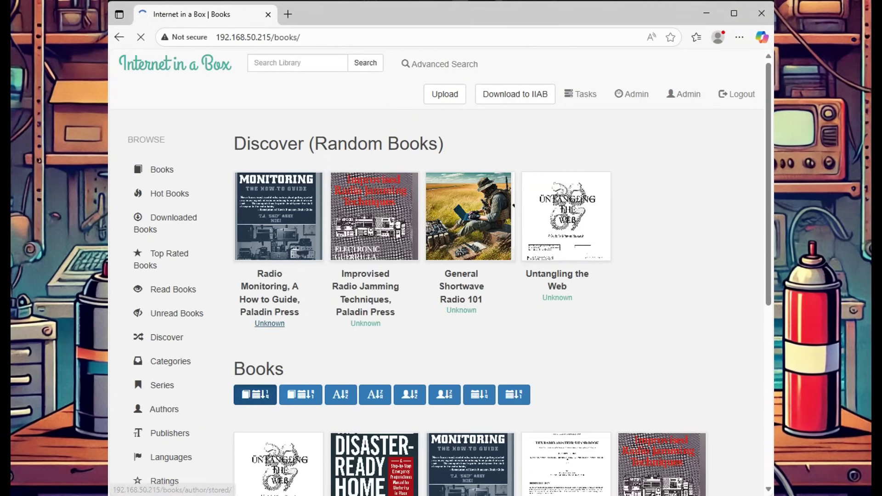
click(270, 301)
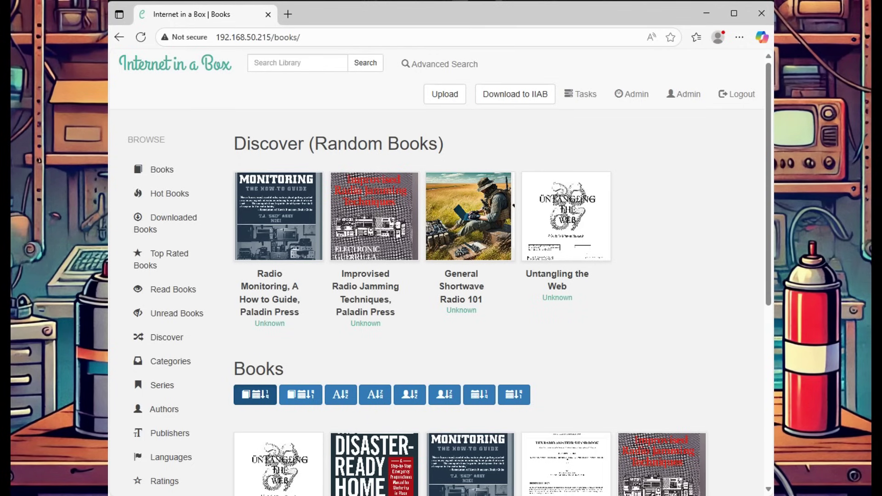
scroll(461, 317, down, 5)
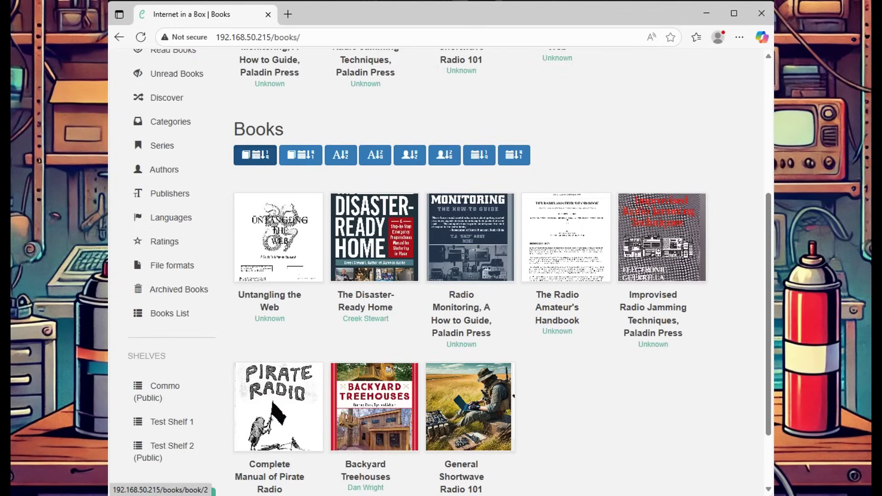
click(375, 406)
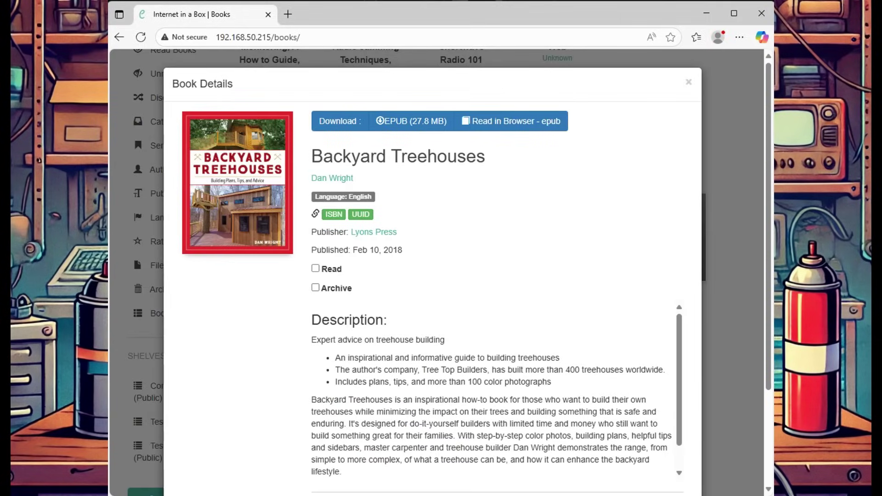
Read Backyard Treehouses as epub in the browser, page to Contents, then close reader and details.
click(511, 120)
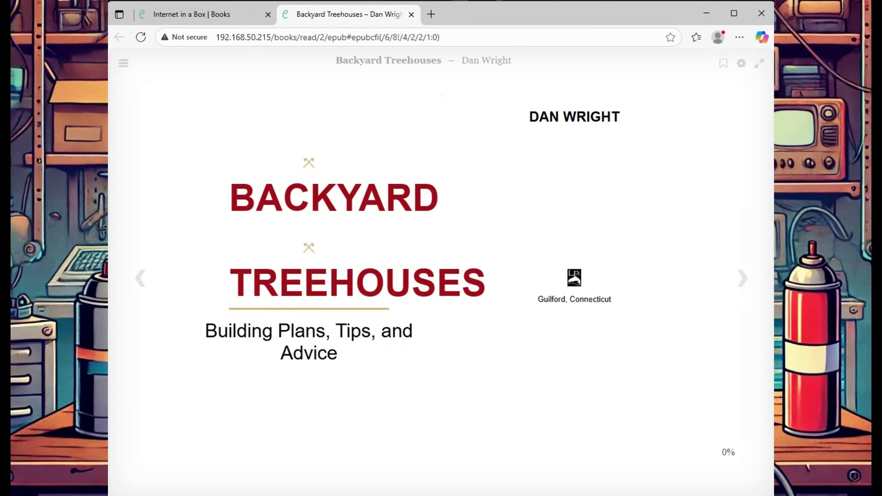
key(Right)
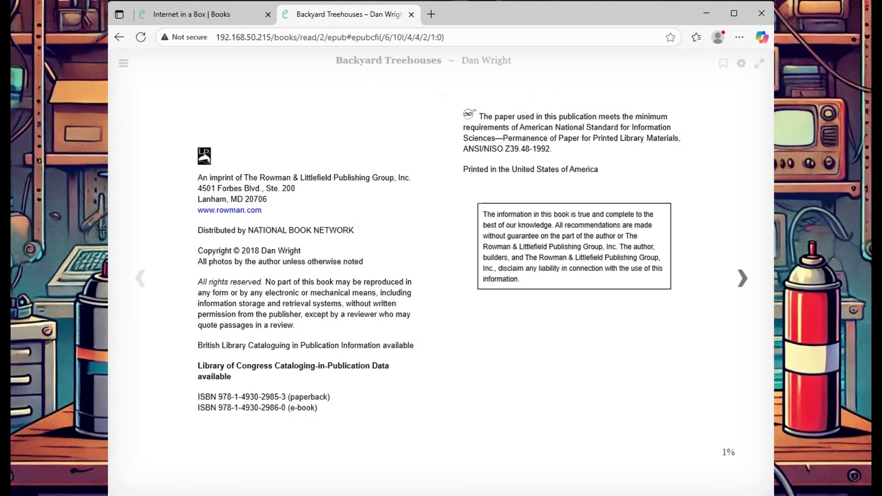
key(Right)
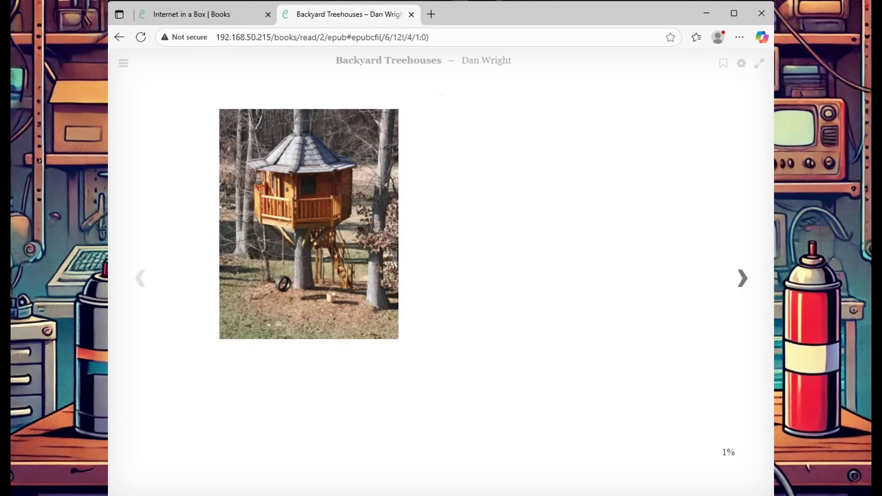
key(Right)
key(Right)
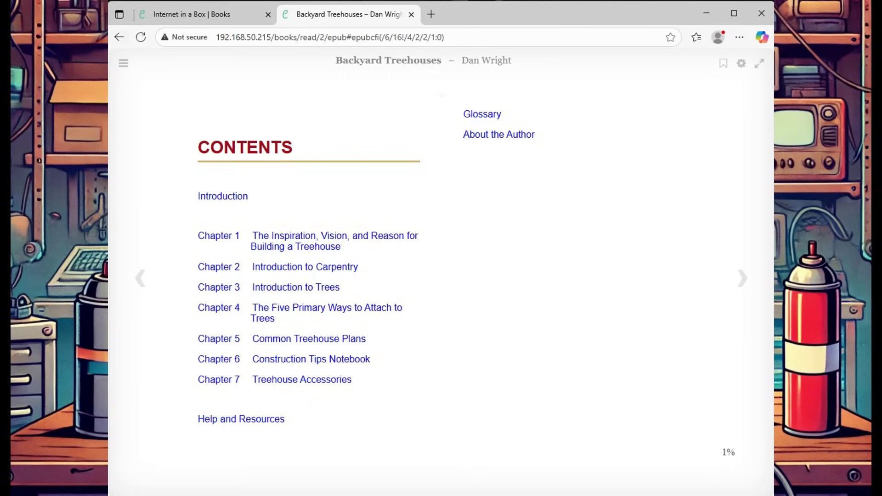
key(alt+Left)
key(alt+Left)
key(alt+Left)
key(alt+Left)
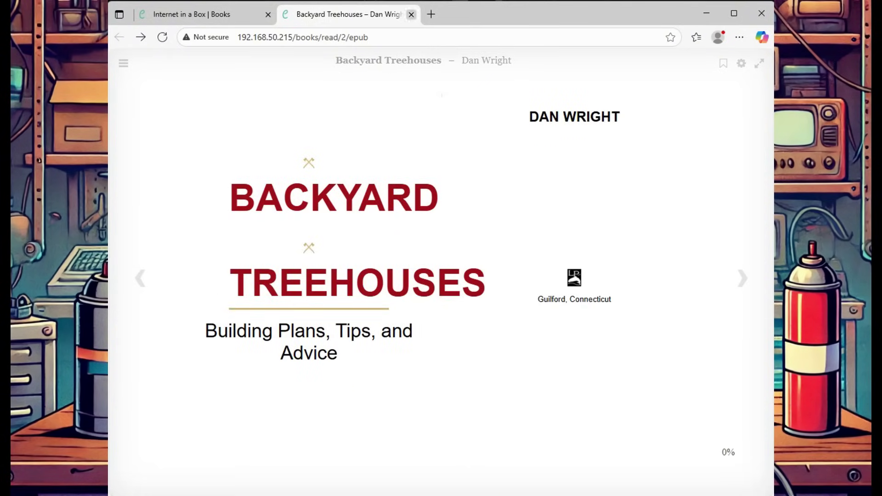
key(ctrl+w)
click(688, 82)
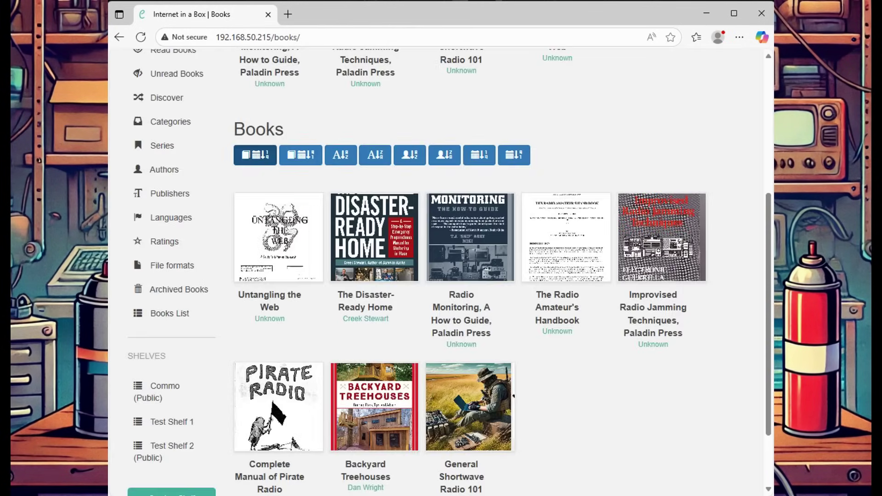
Go back to the home page and scroll through the offline content libraries to the footer.
key(alt+Left)
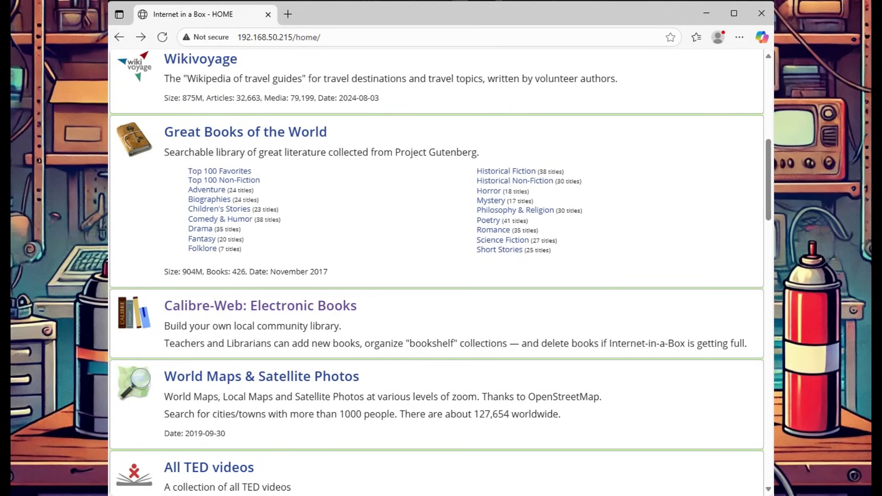
scroll(437, 273, down, 6)
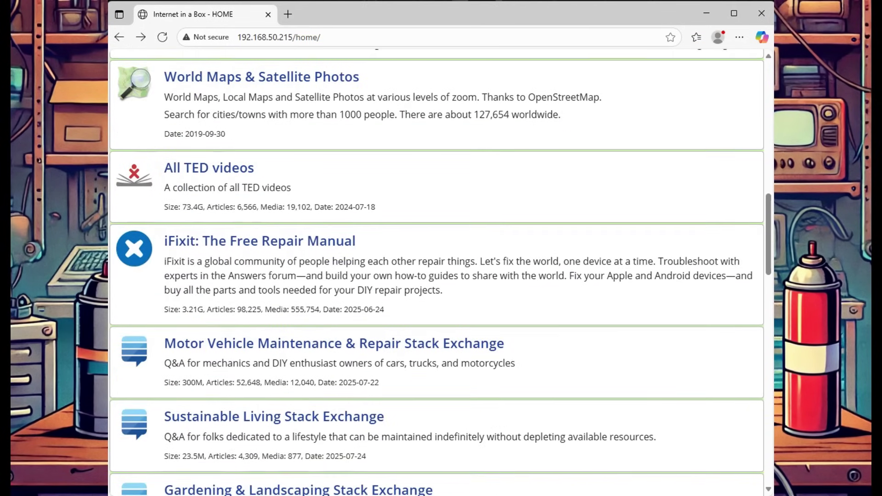
scroll(440, 272, down, 10)
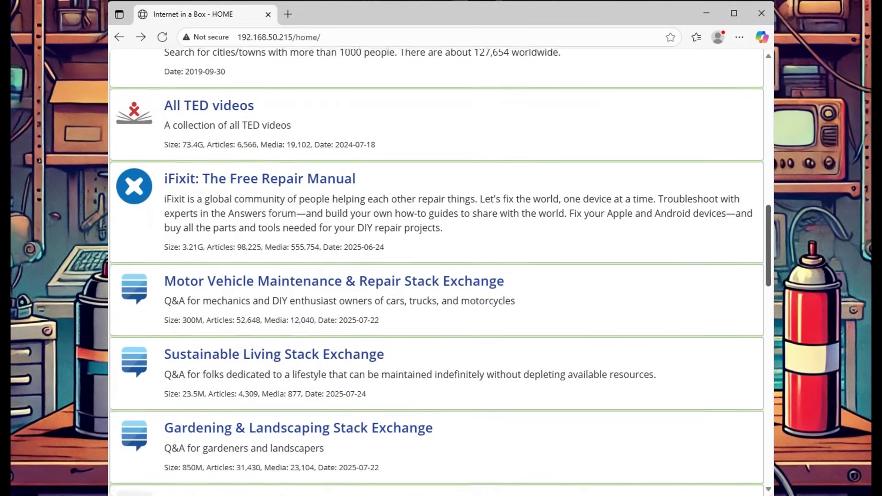
scroll(436, 273, down, 12)
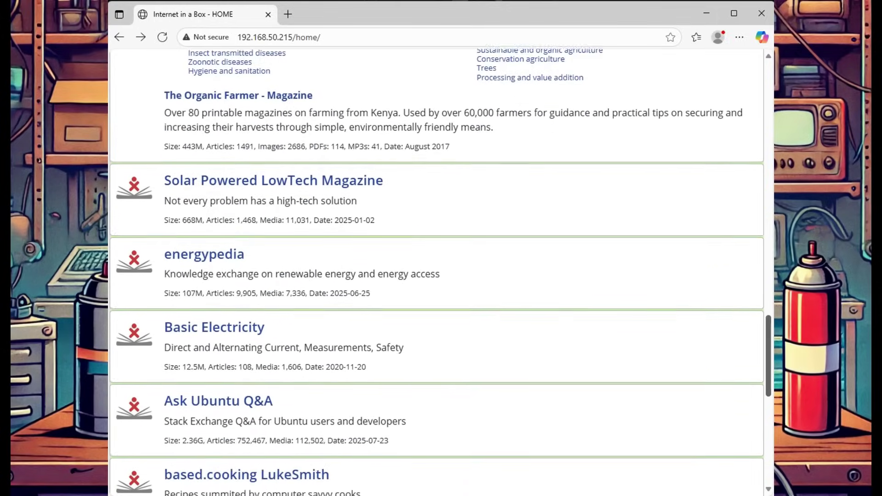
scroll(440, 273, down, 1)
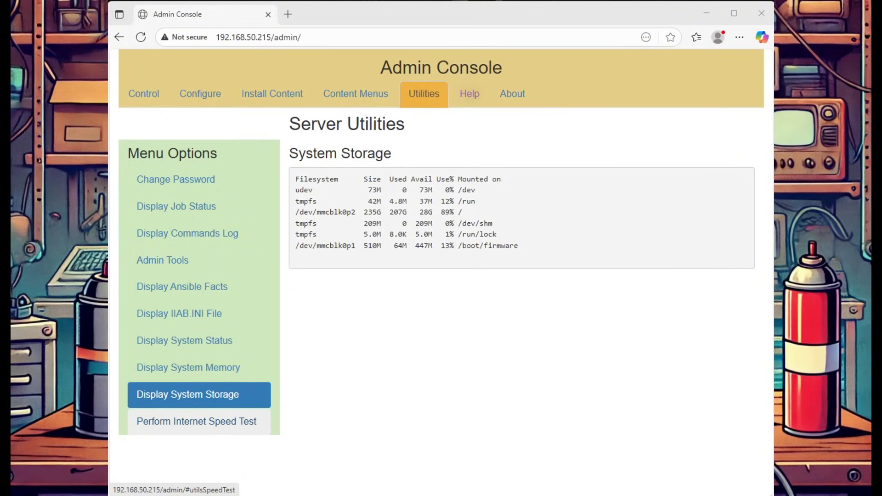
Highlight the /dev/mmcblk0p2 storage line showing 89% used, 28G of 235G free.
drag(296, 212, 462, 212)
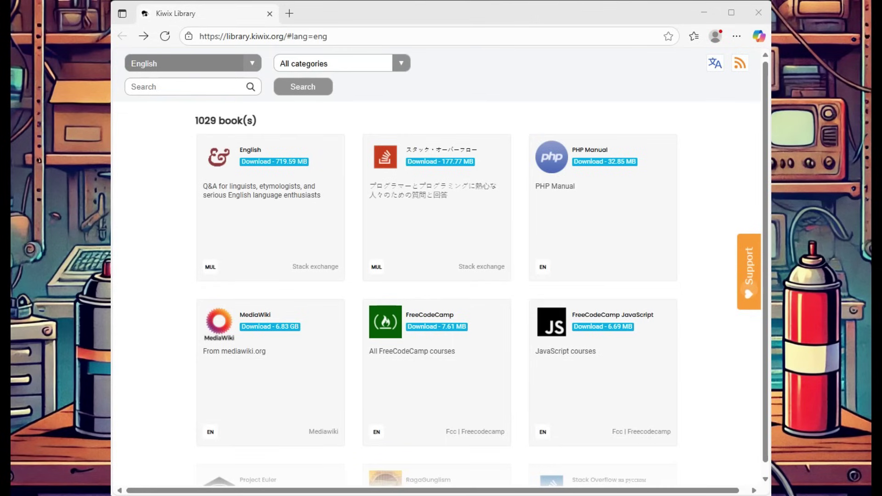
Search the Kiwix catalogue for 'post disaster resource' and open the Post Disaster Resource Library.
click(164, 90)
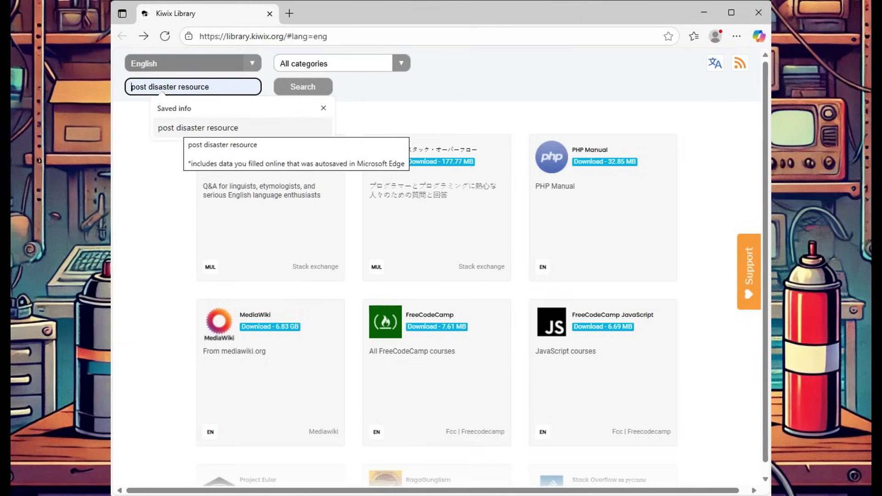
key(Return)
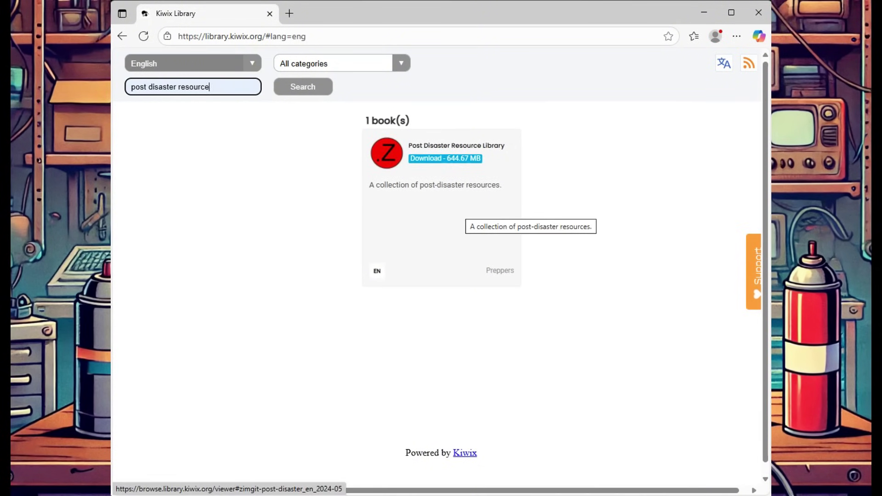
click(462, 217)
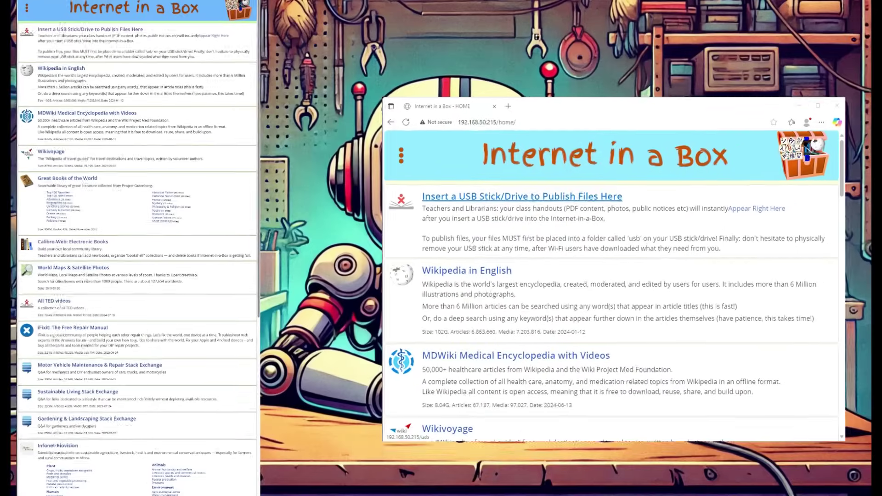
Browse the USB Android APK Files and Atak folders.
click(436, 202)
click(407, 204)
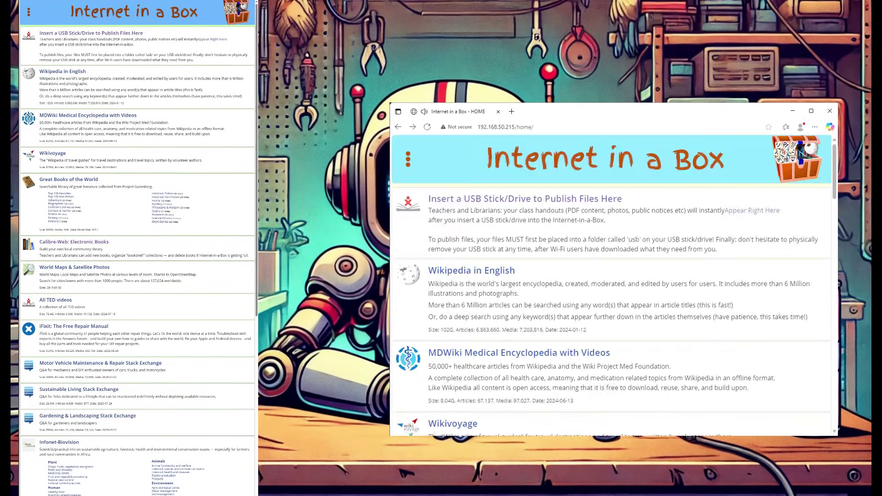
scroll(493, 308, down, 6)
In Calibre-Web, read Untangling the Web as PDF and Backyard Treehouses as epub.
click(493, 308)
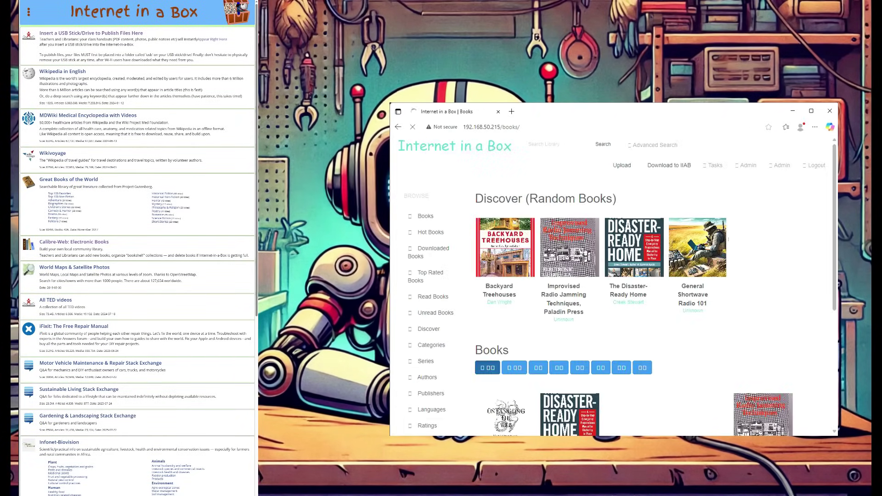
scroll(663, 329, down, 5)
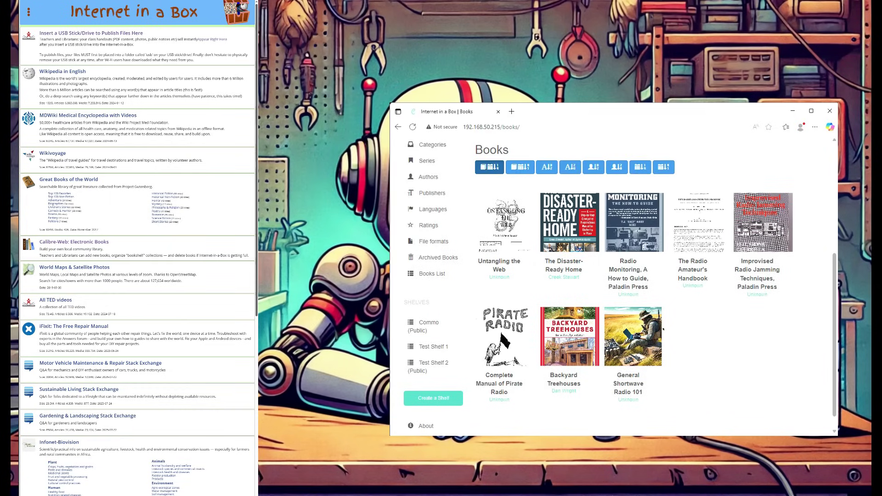
click(657, 331)
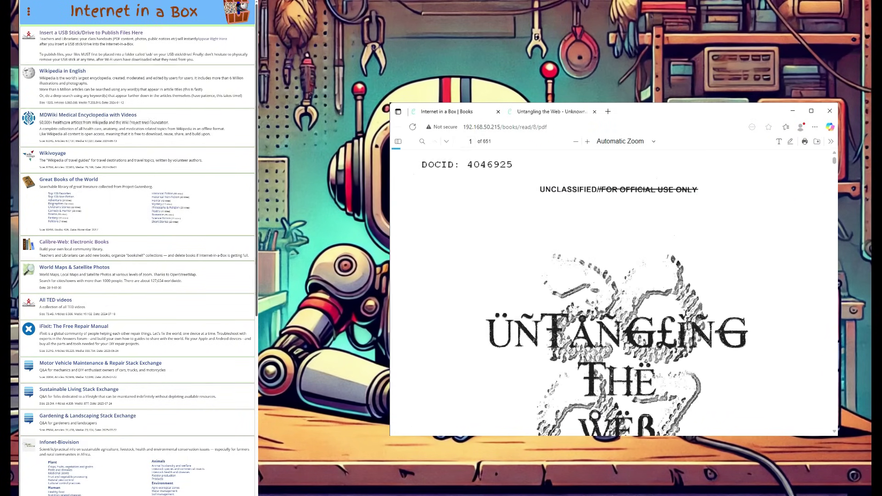
scroll(614, 289, down, 10)
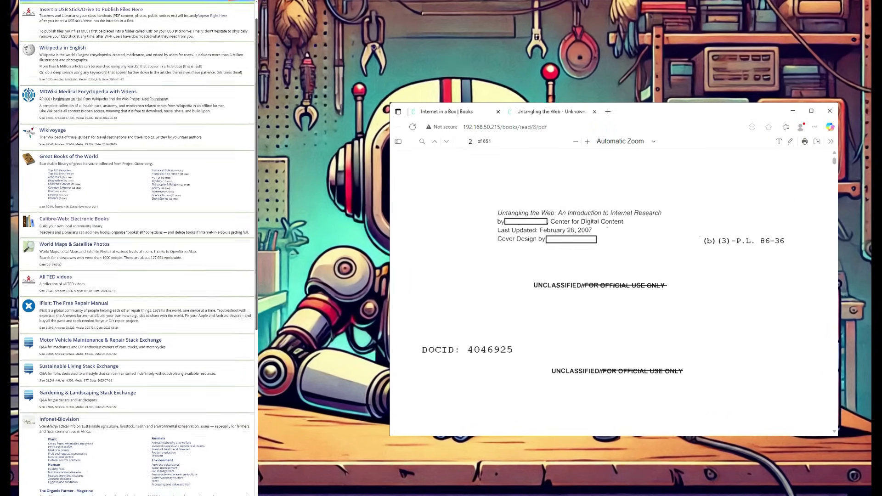
key(ctrl+w)
click(572, 333)
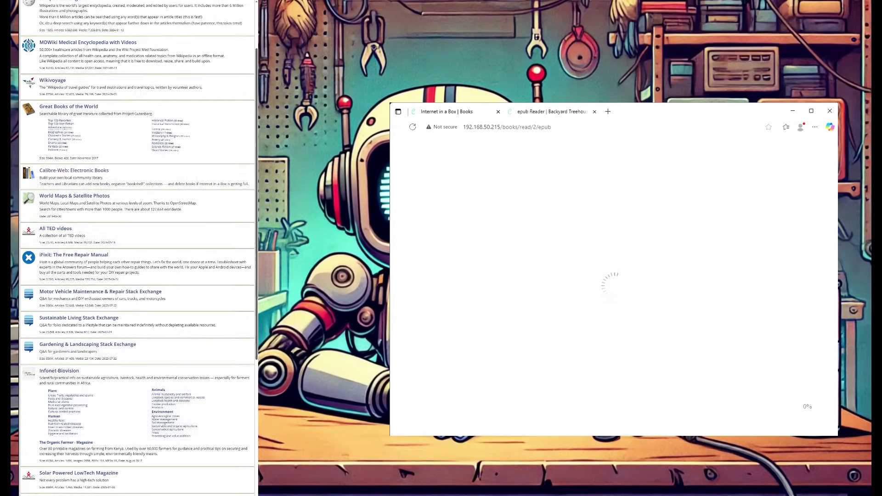
key(Right)
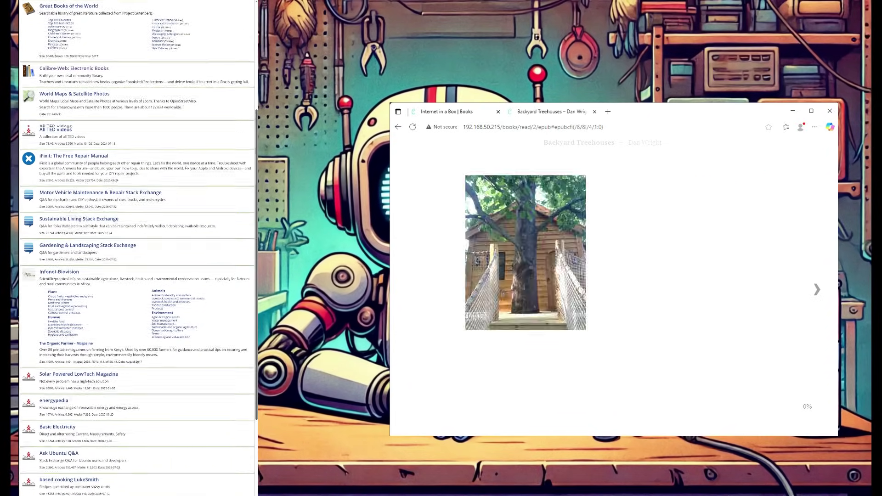
key(ctrl+w)
key(alt+Left)
key(alt+Left)
Load 192.168.50.215/gitea to view mapscii, then scroll the home page's library list.
key(ctrl+l)
key(BackSpace)
key(BackSpace)
key(BackSpace)
key(BackSpace)
key(BackSpace)
text(gitea)
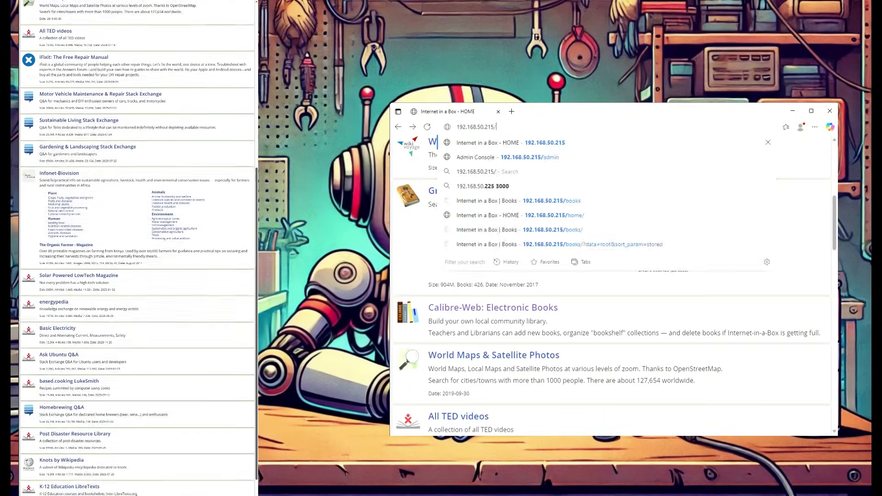
key(Return)
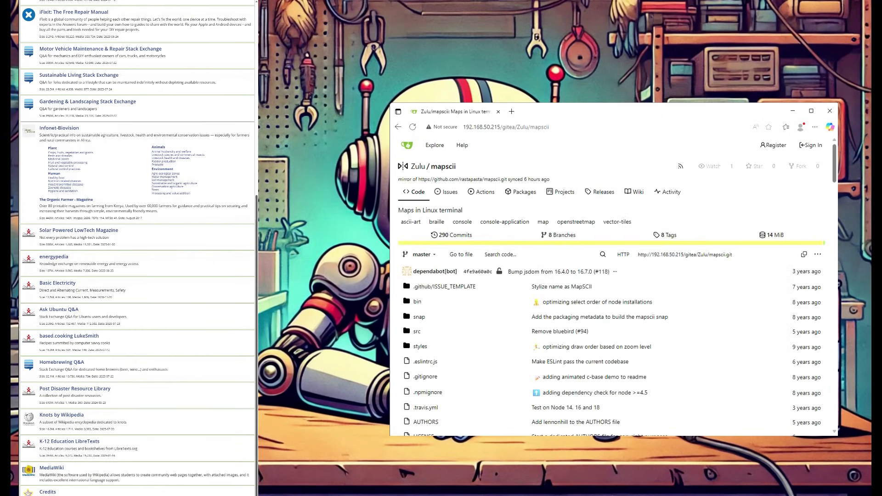
scroll(614, 285, down, 10)
key(alt+Left)
key(alt+Left)
key(alt+Left)
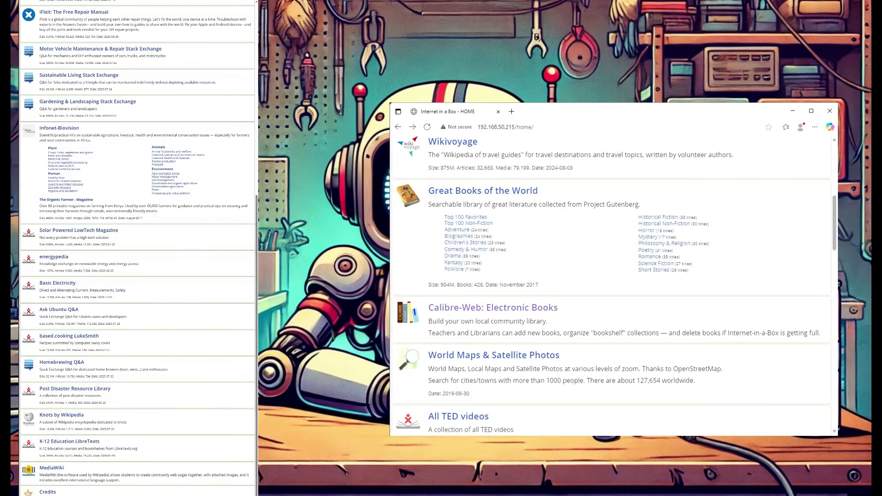
scroll(614, 285, down, 10)
scroll(614, 285, down, 15)
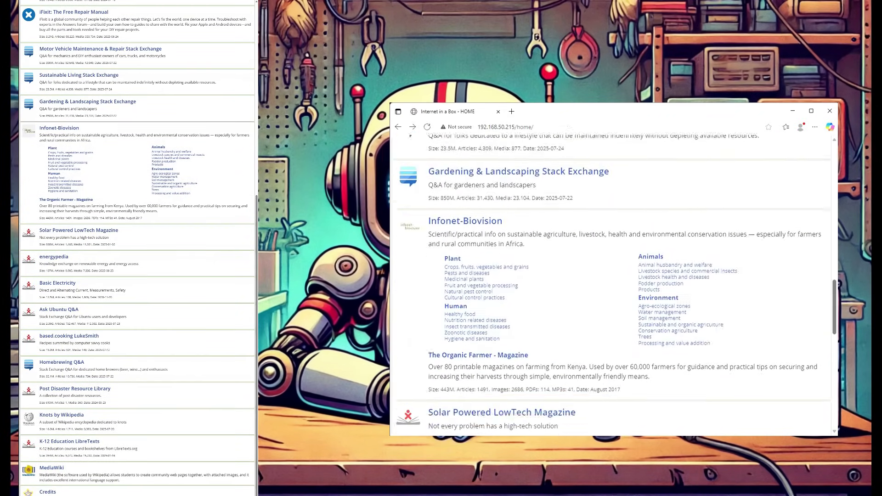